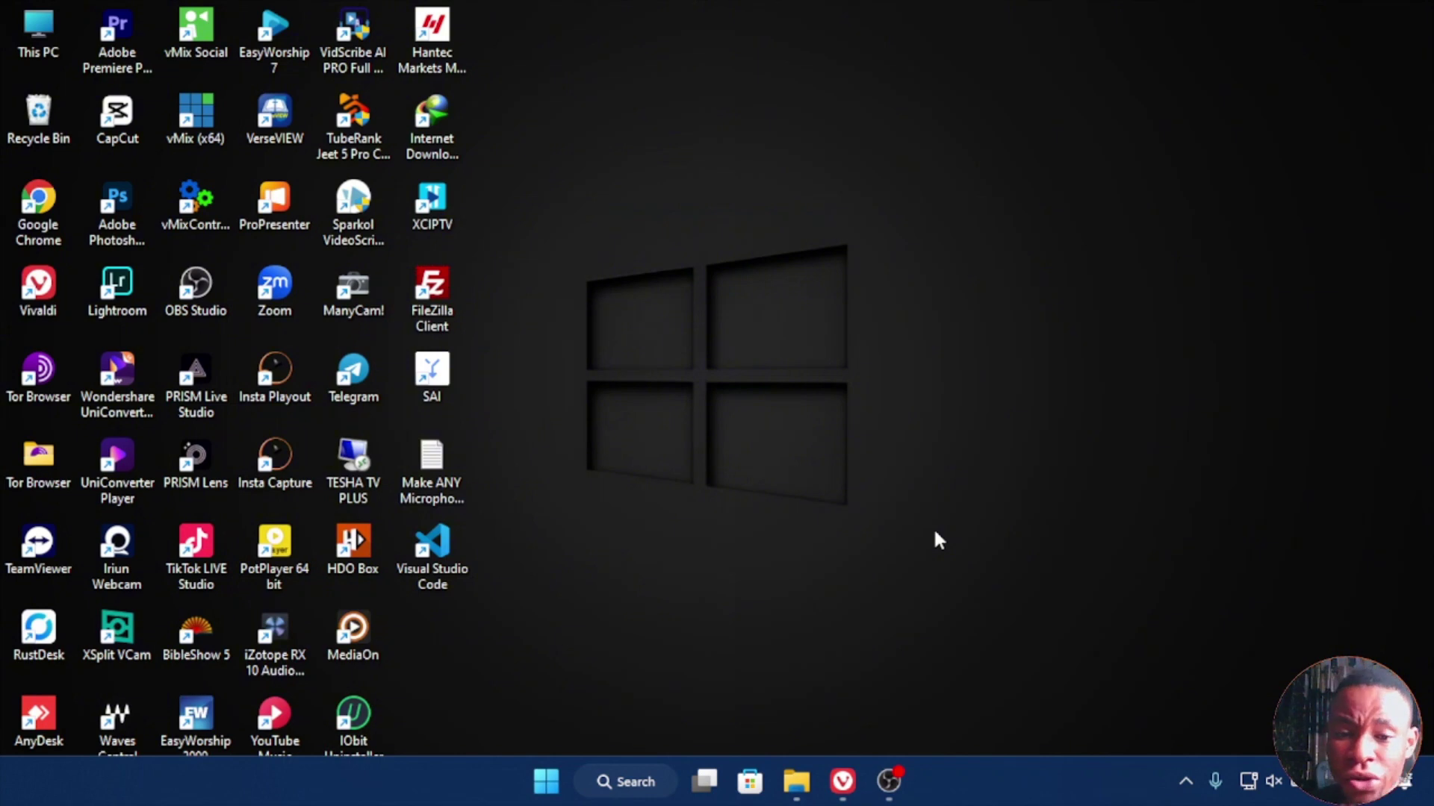
# Step: Switch to the Vivaldi browser and open the Windows installer download for Aitum Vertical 1.3.1 from its OBS forum page
pyautogui.click(842, 781)
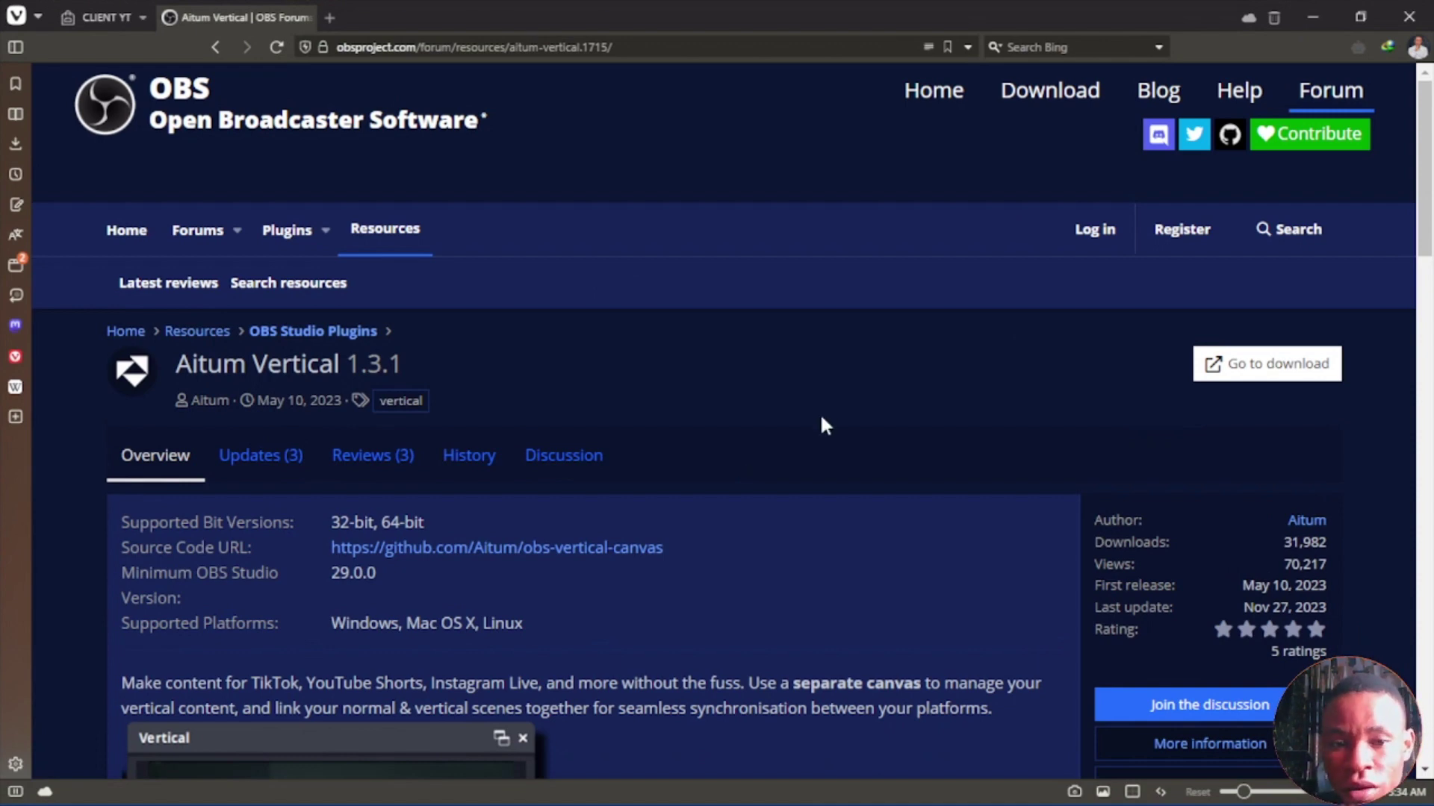
pyautogui.scroll(-5, 805, 404)
pyautogui.scroll(-3, 549, 482)
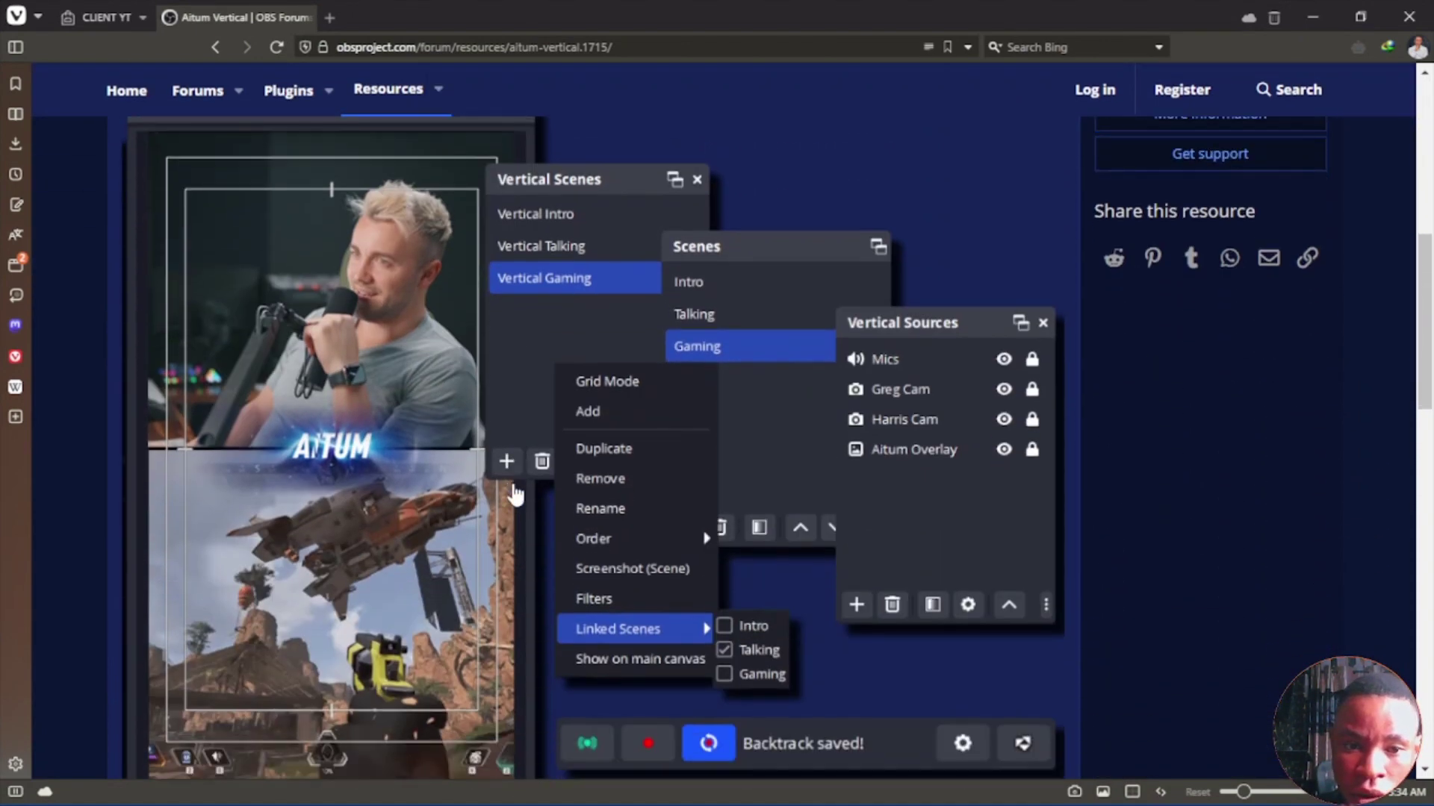
pyautogui.scroll(-8, 672, 433)
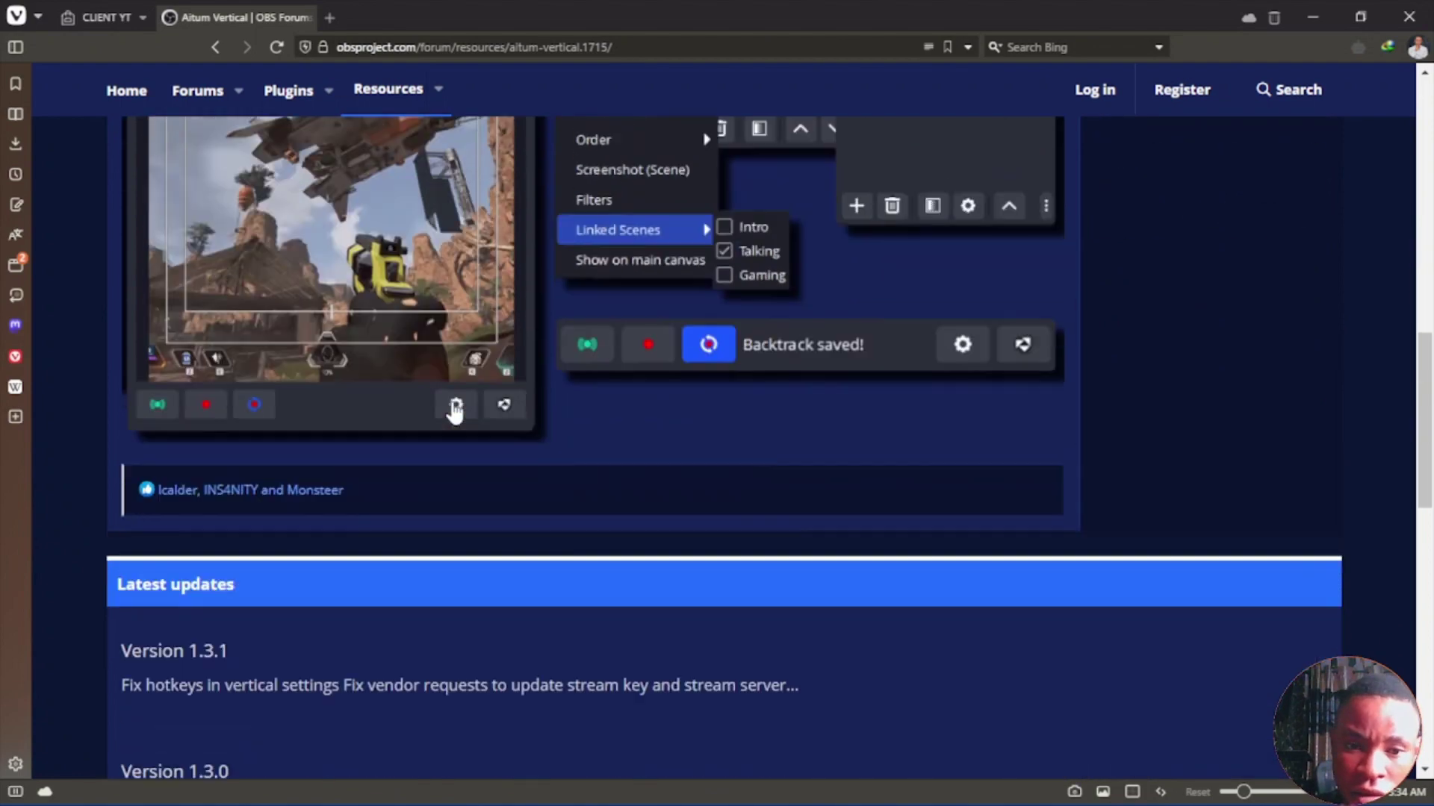
pyautogui.scroll(10, 951, 436)
pyautogui.scroll(4, 949, 441)
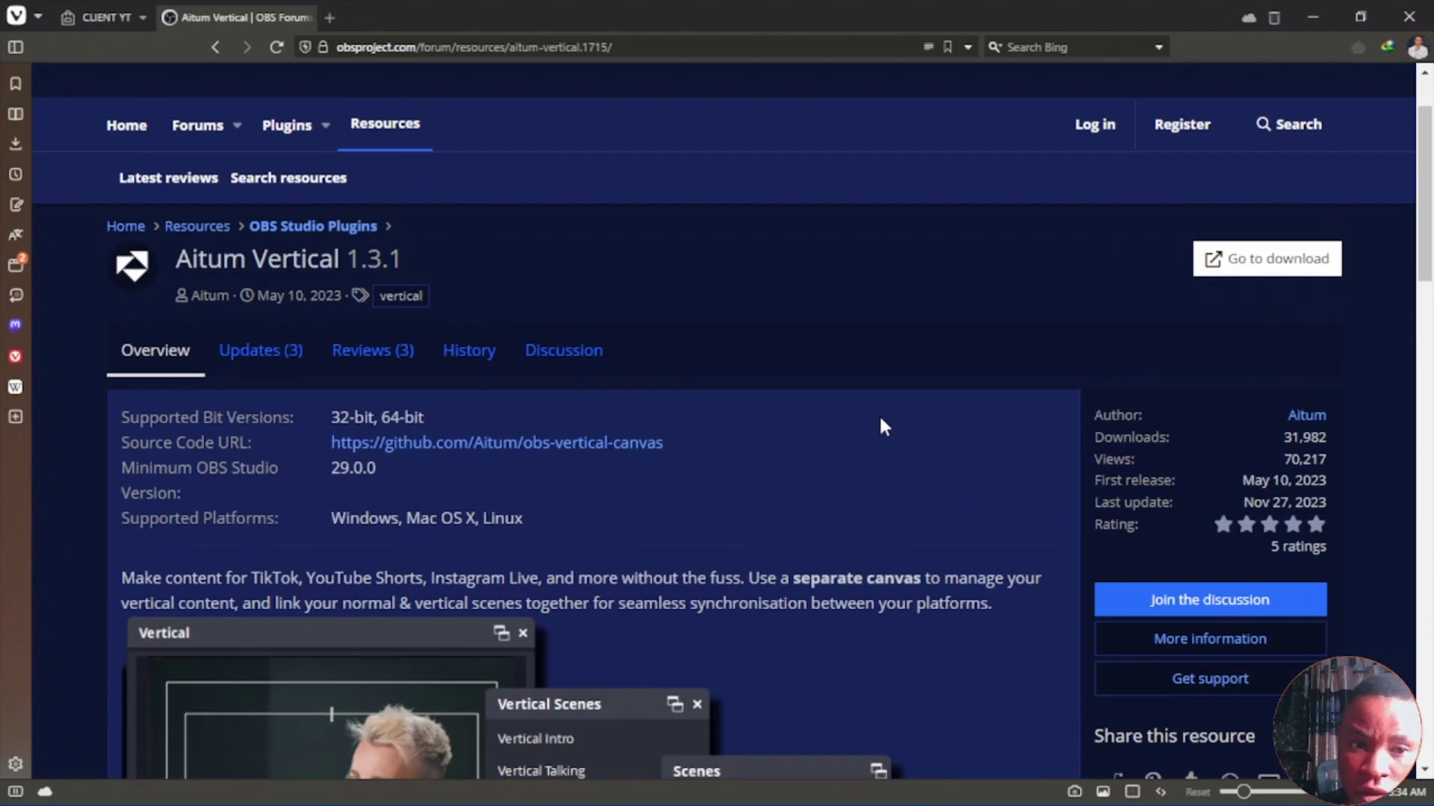
pyautogui.click(1254, 269)
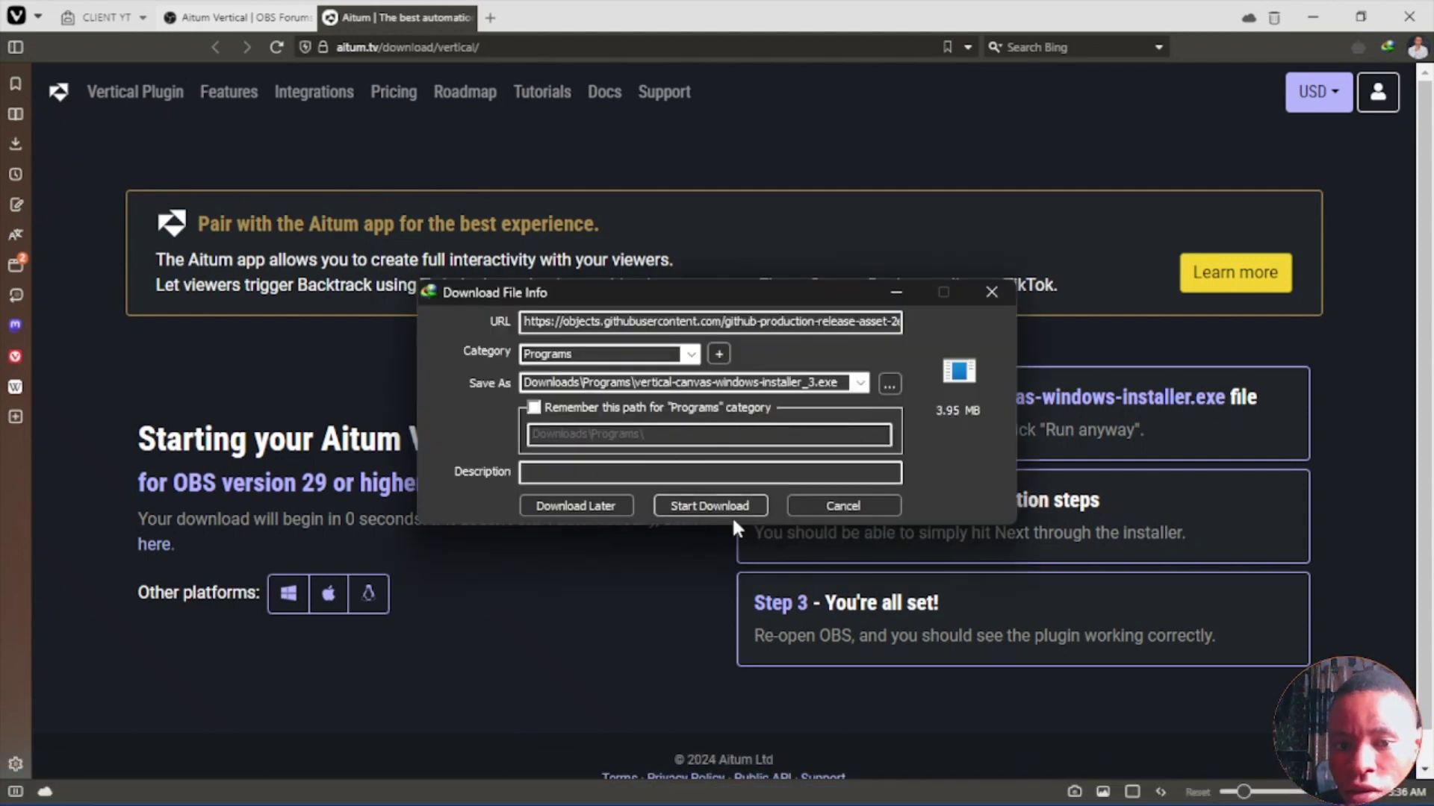
pyautogui.click(896, 295)
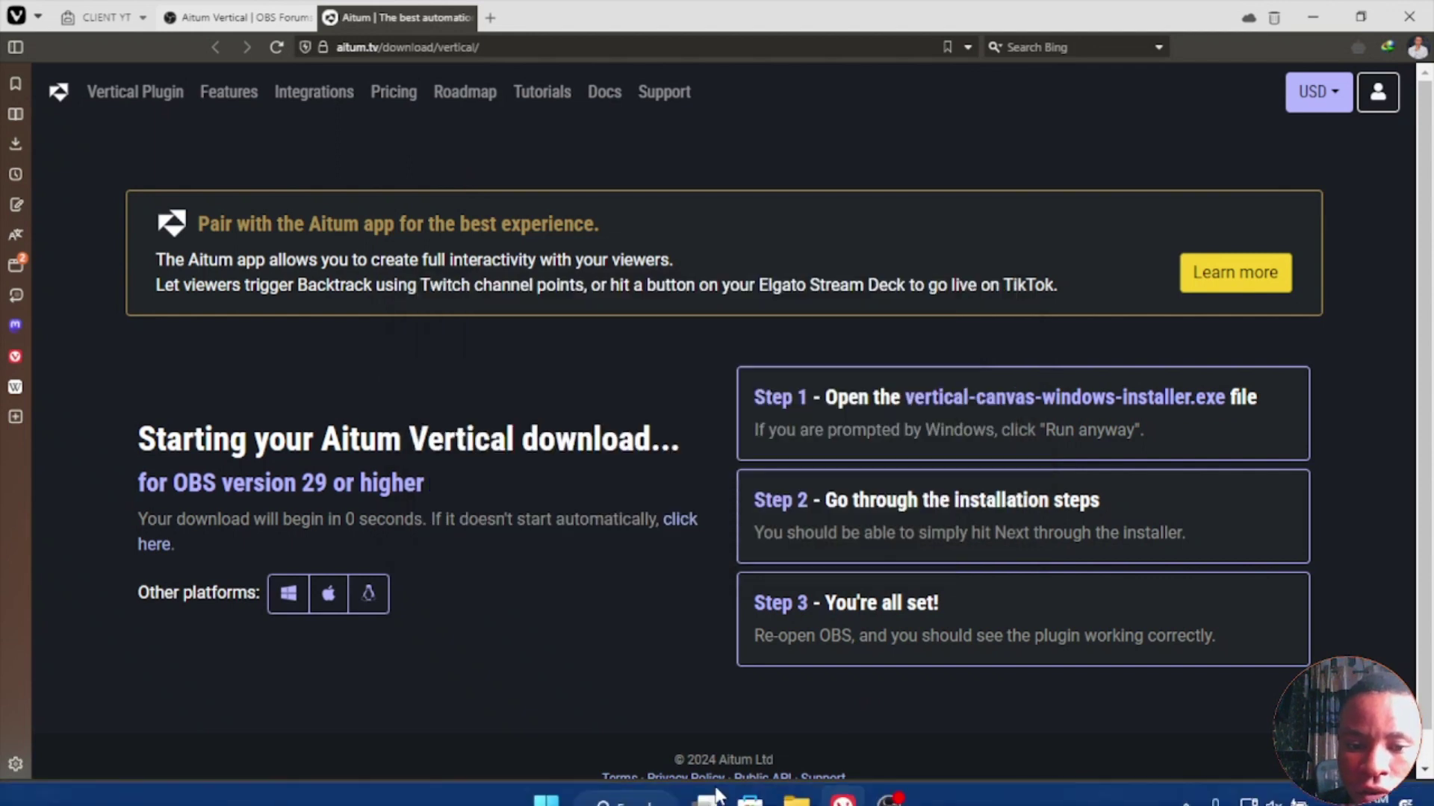
# Step: Switch to File Explorer and look at the launch options for vertical-canvas-windows-installer_2 in the Downloads\Programs folder
pyautogui.click(796, 782)
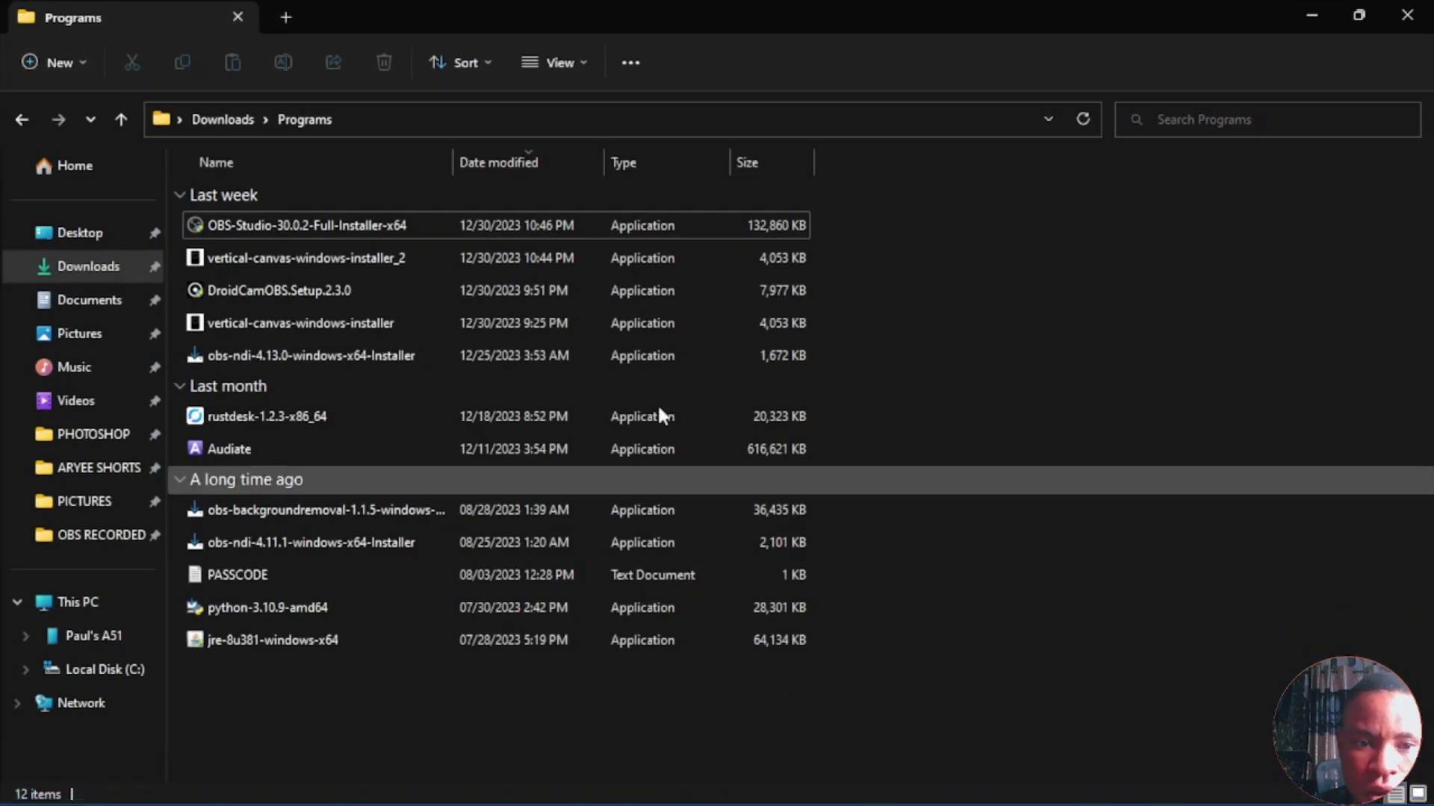
pyautogui.click(287, 261)
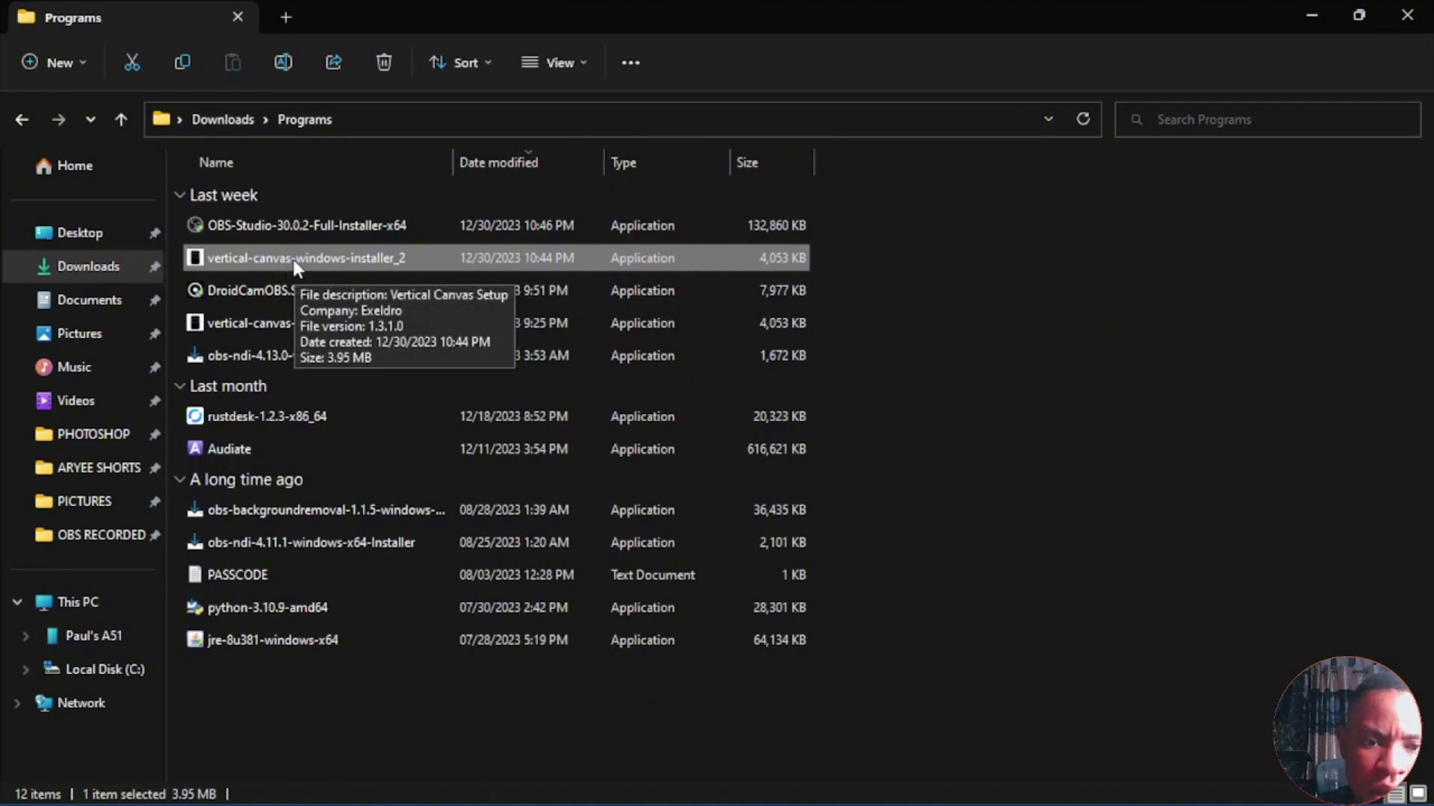
pyautogui.rightClick(293, 259)
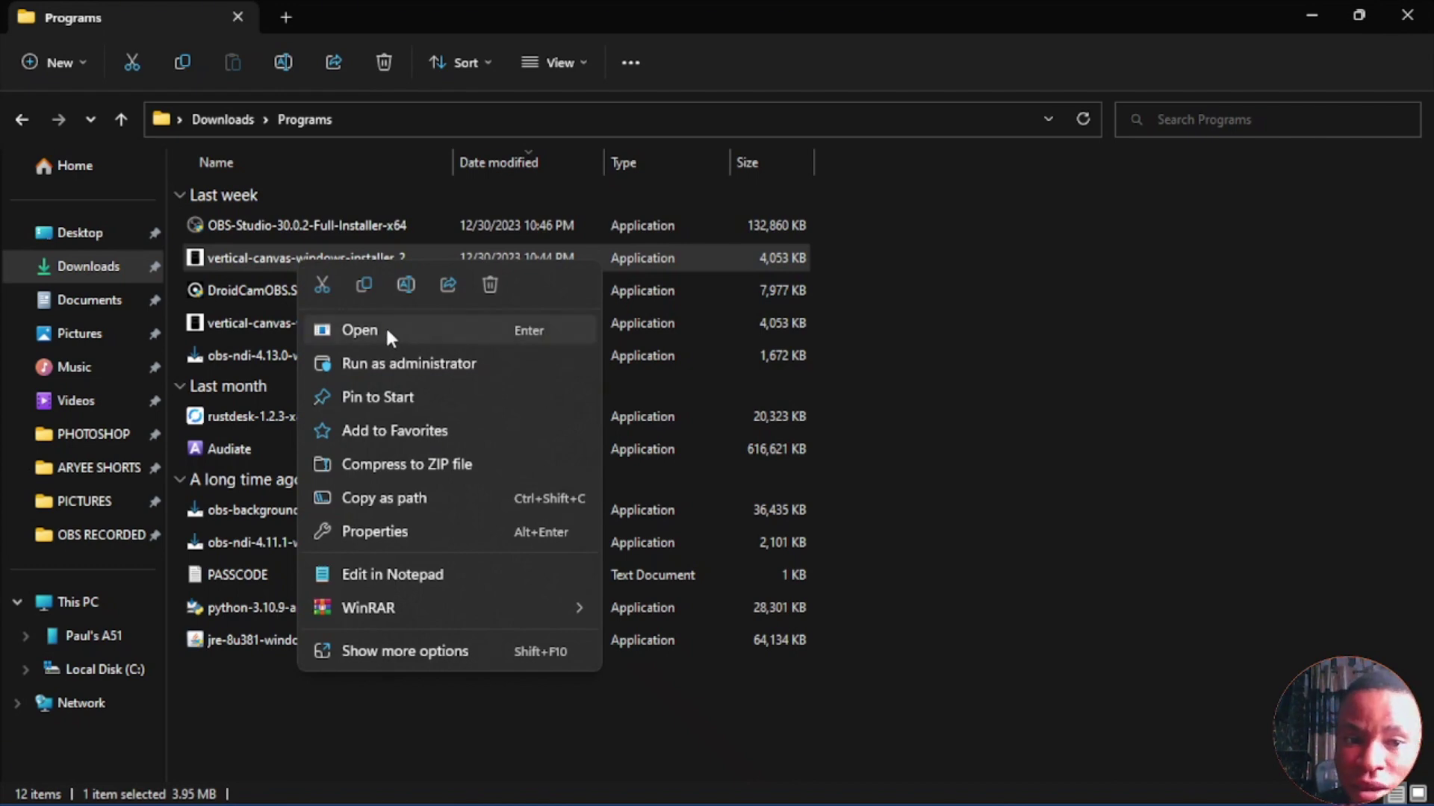
pyautogui.click(921, 282)
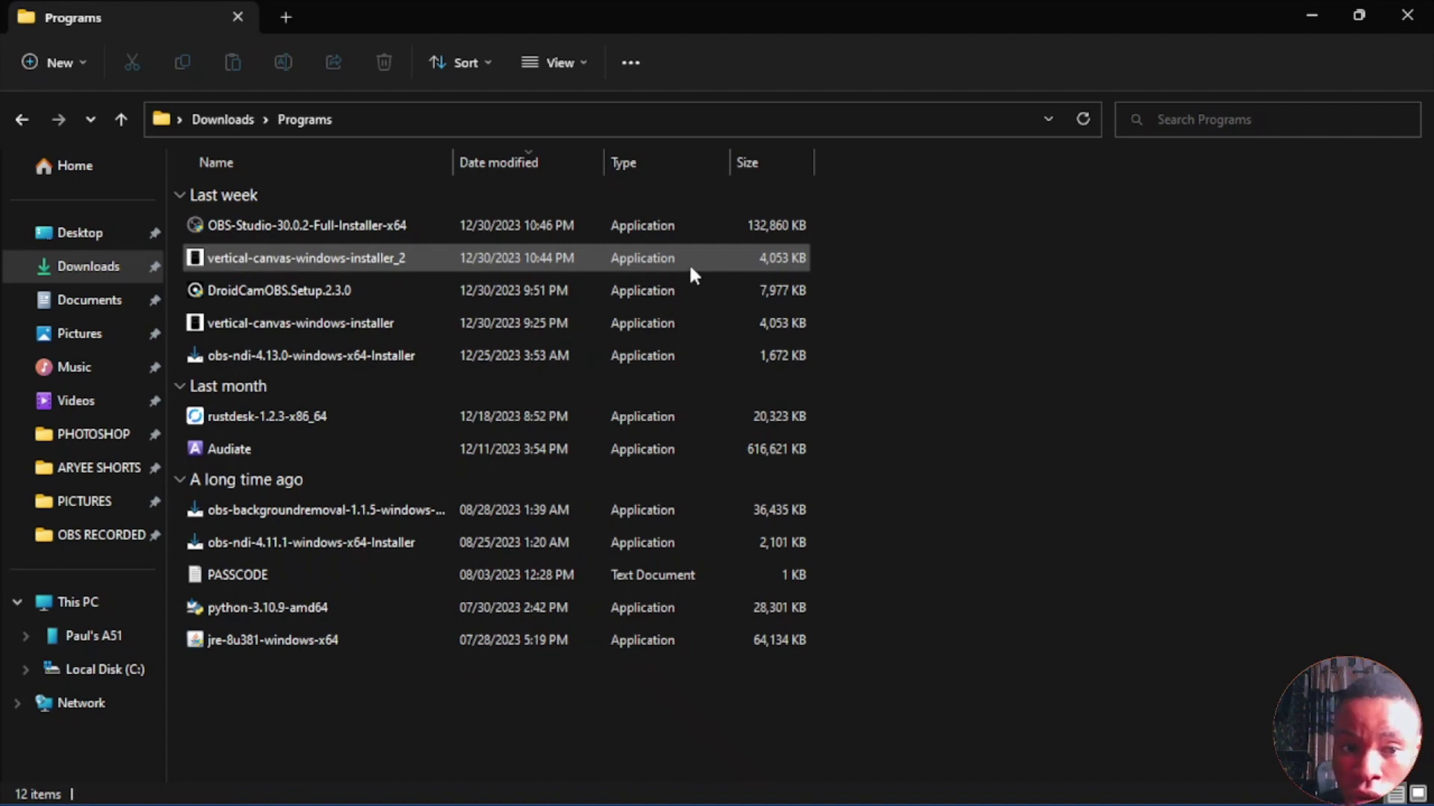
pyautogui.rightClick(363, 259)
pyautogui.click(893, 293)
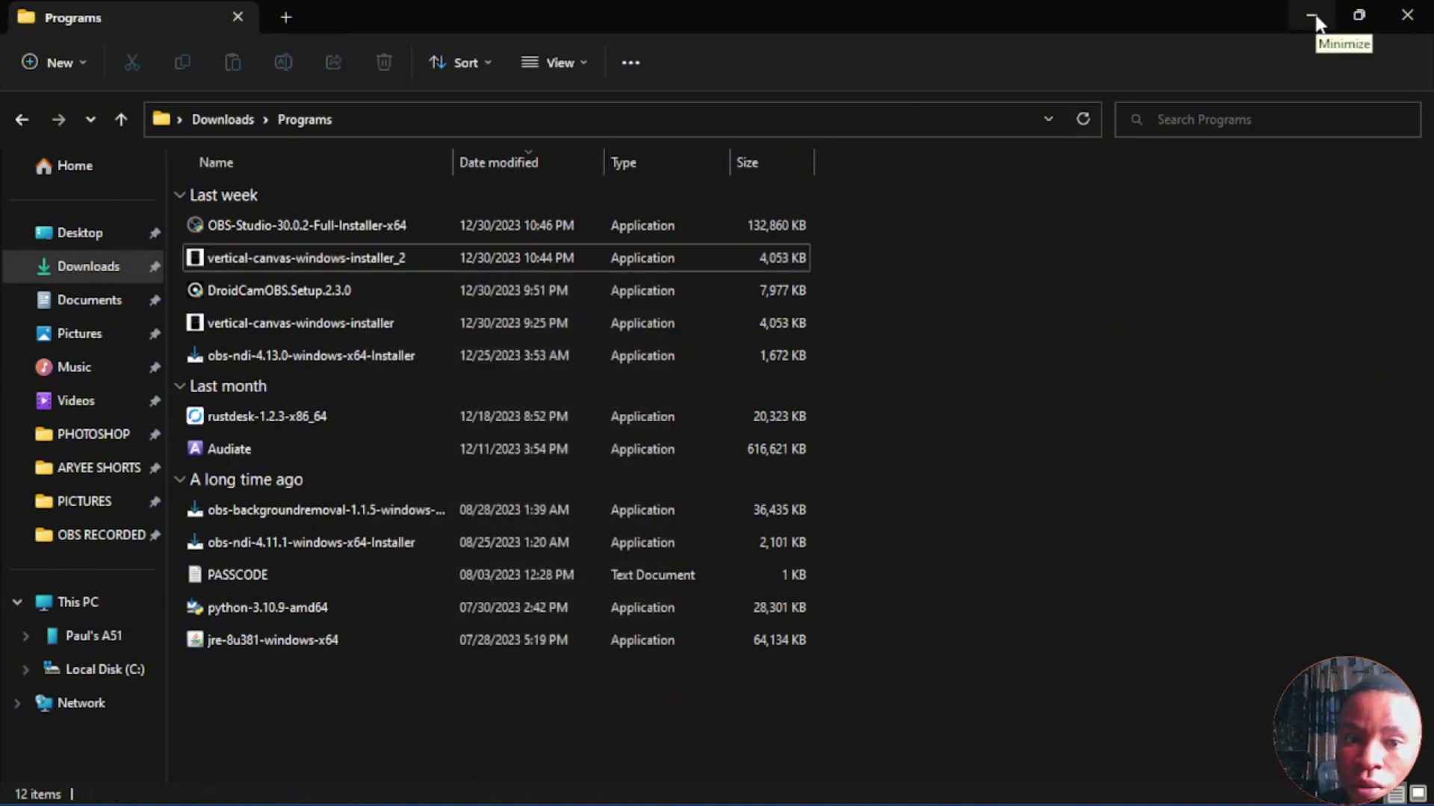
# Step: Switch to OBS Studio and view the list of available docks
pyautogui.click(1313, 16)
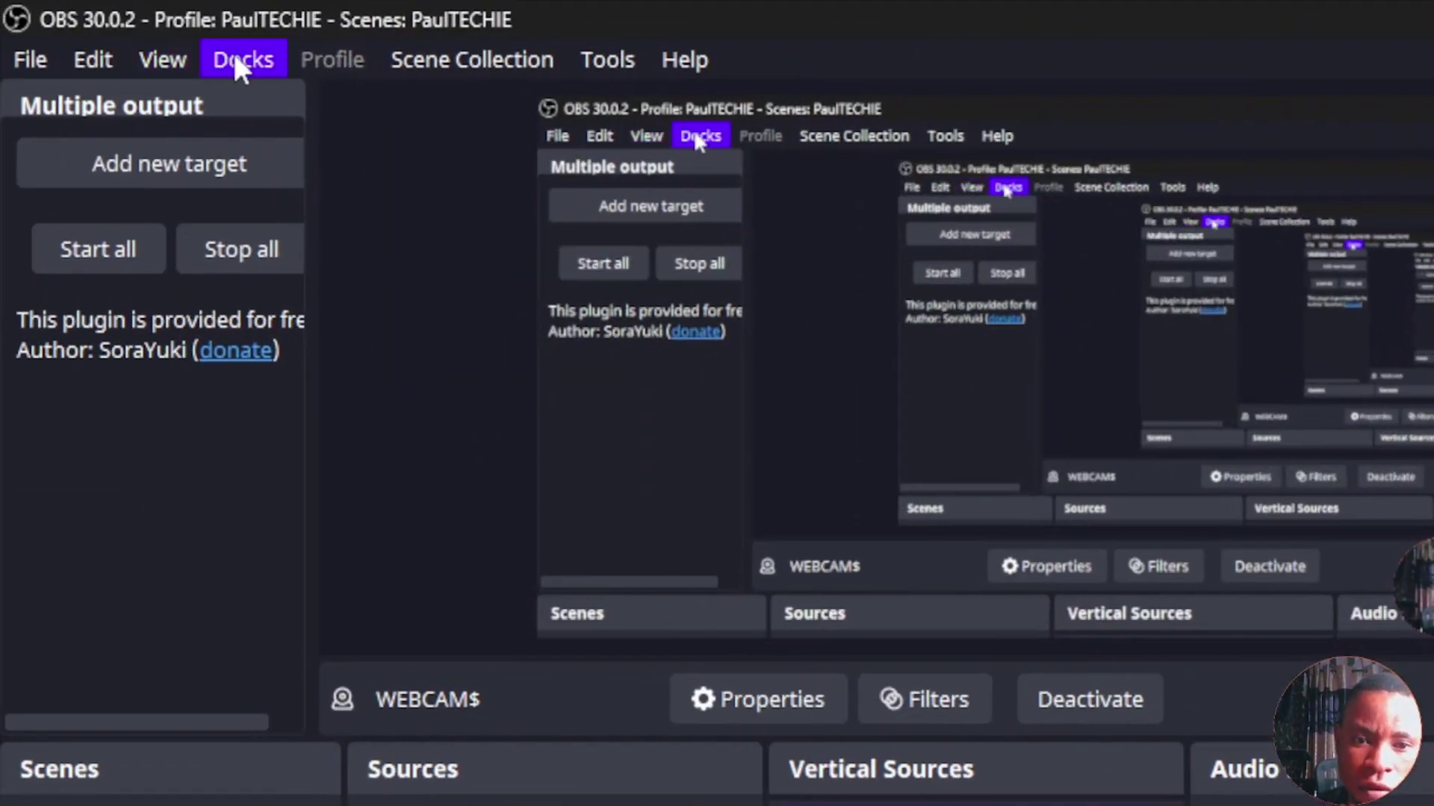
pyautogui.click(235, 59)
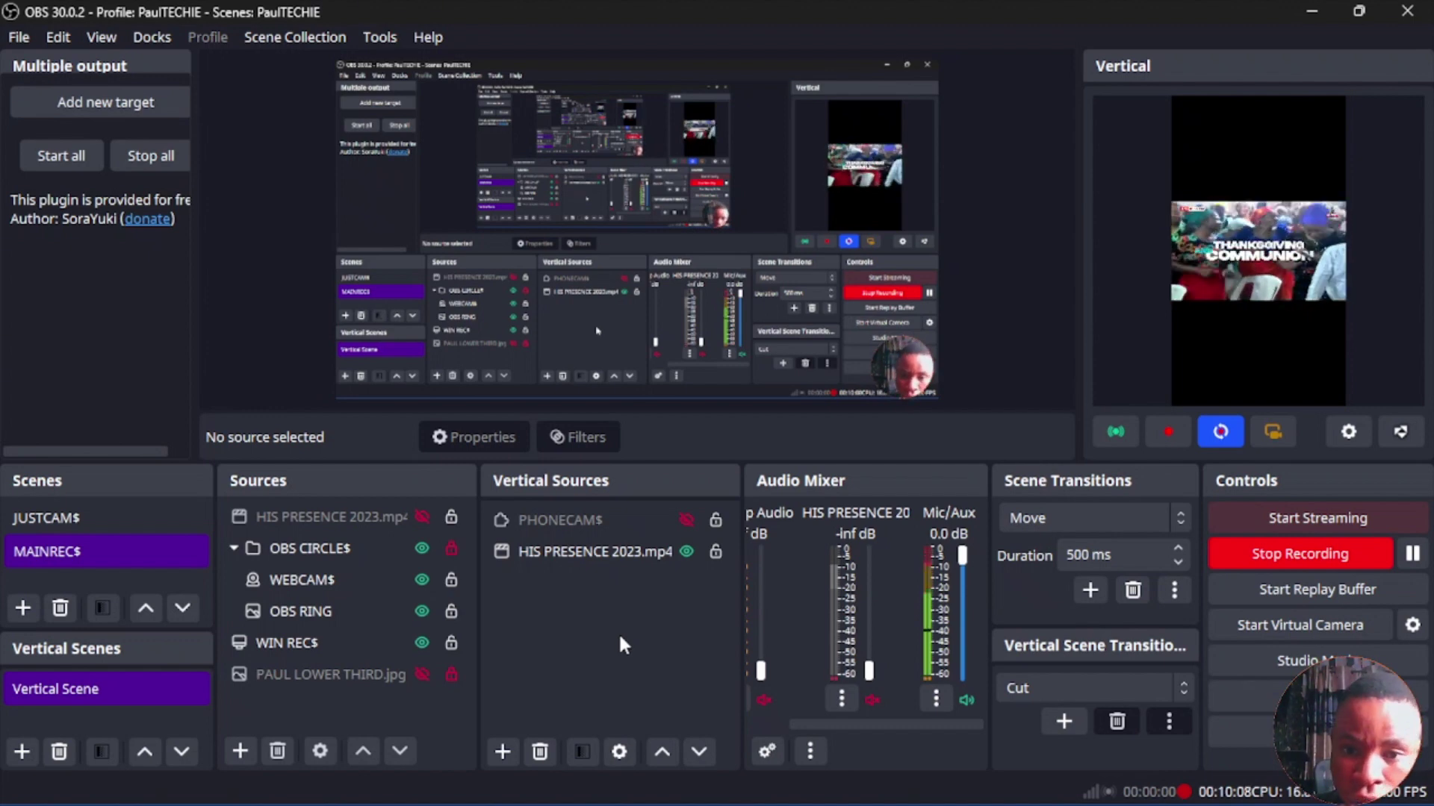
# Step: Add a new Video Capture Device source with XSplit VCam as its device to the vertical sources
pyautogui.click(500, 747)
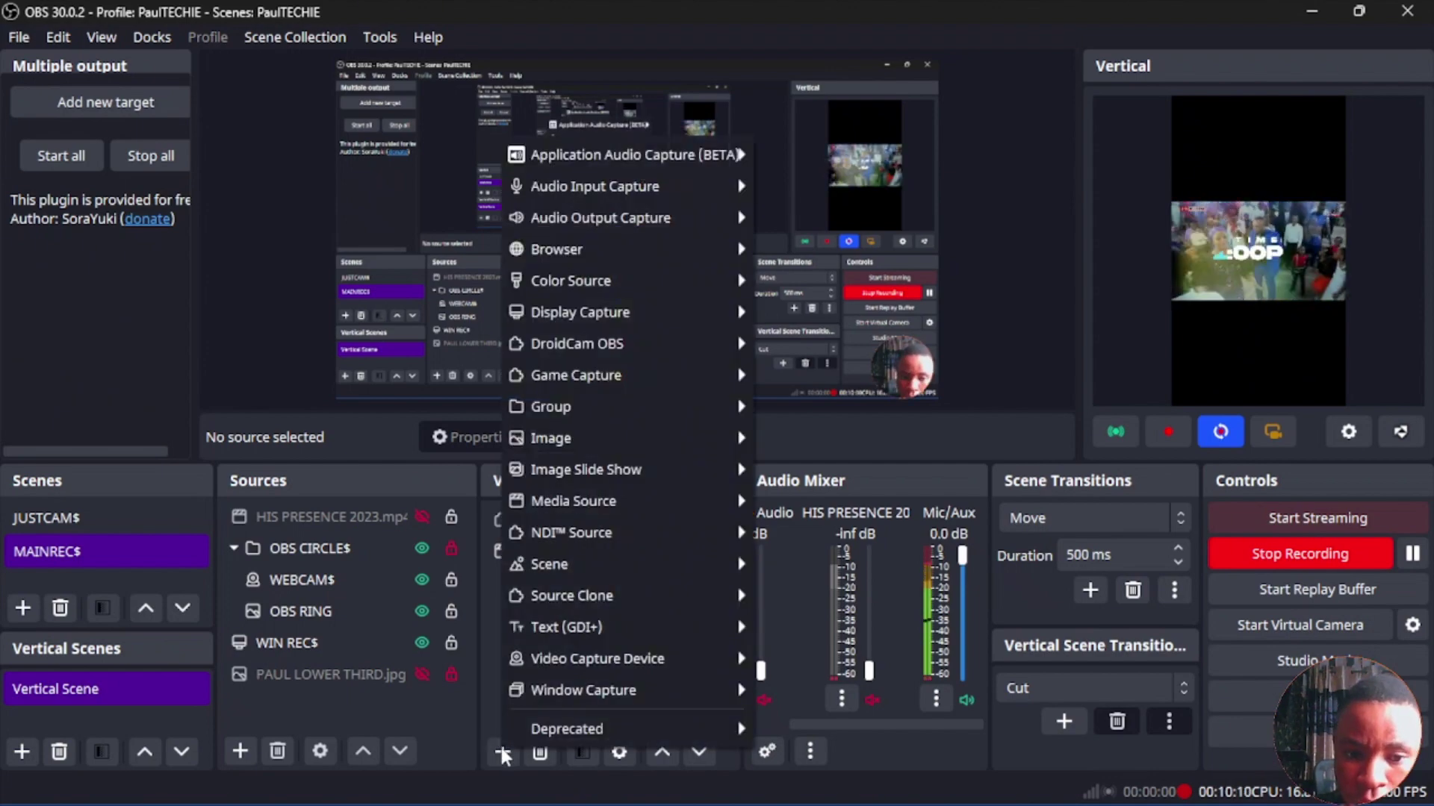
pyautogui.click(501, 747)
pyautogui.click(502, 750)
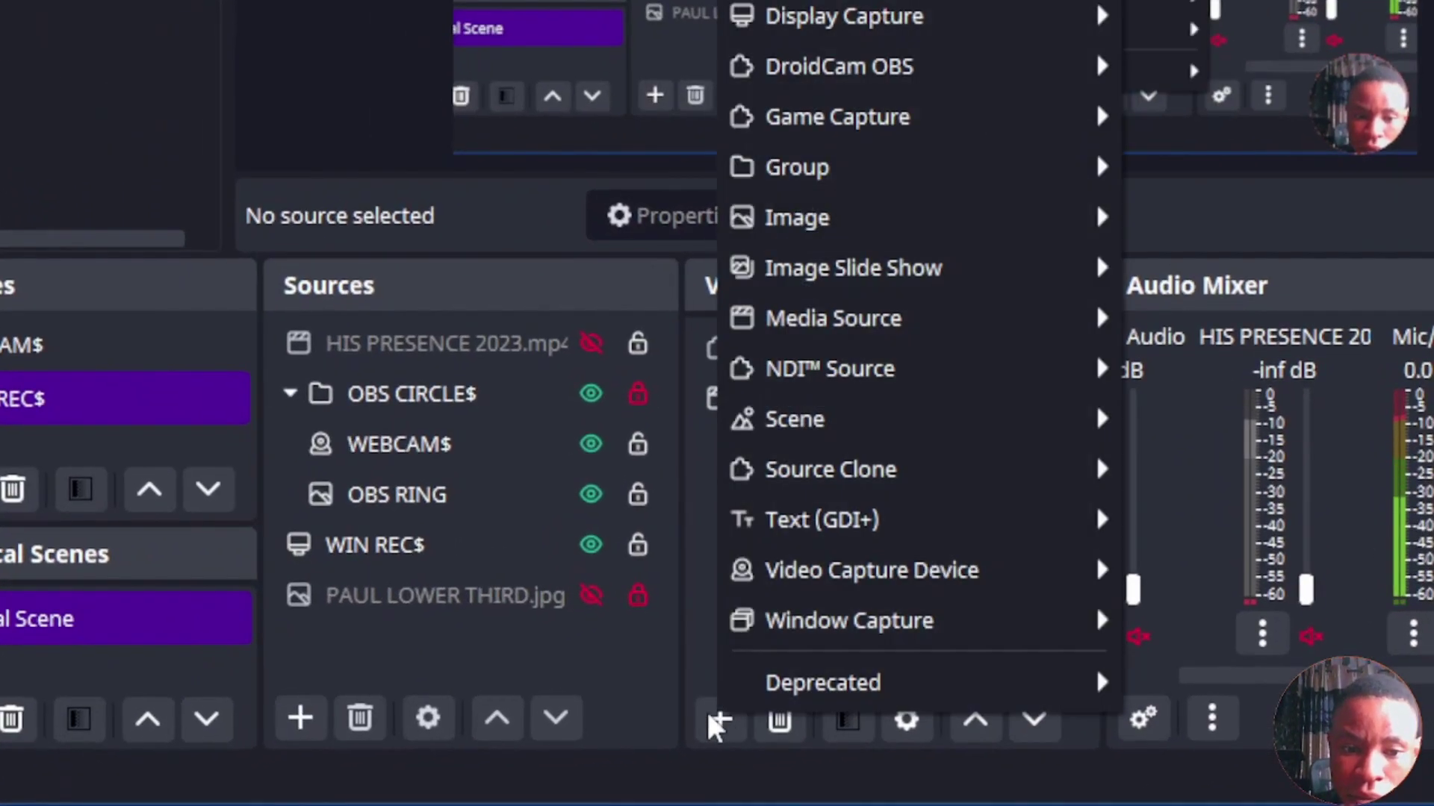
pyautogui.click(709, 720)
pyautogui.click(710, 720)
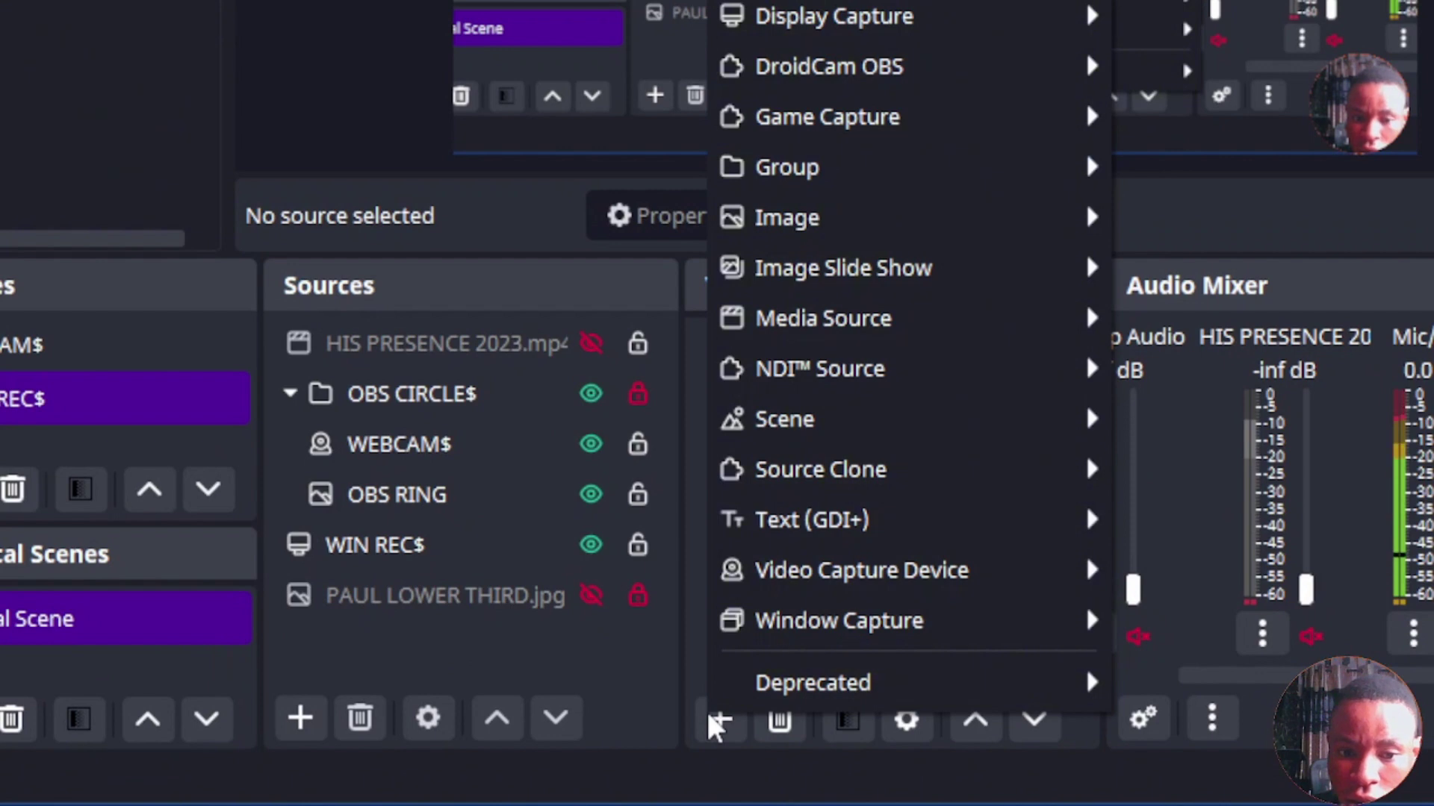
pyautogui.moveTo(862, 336)
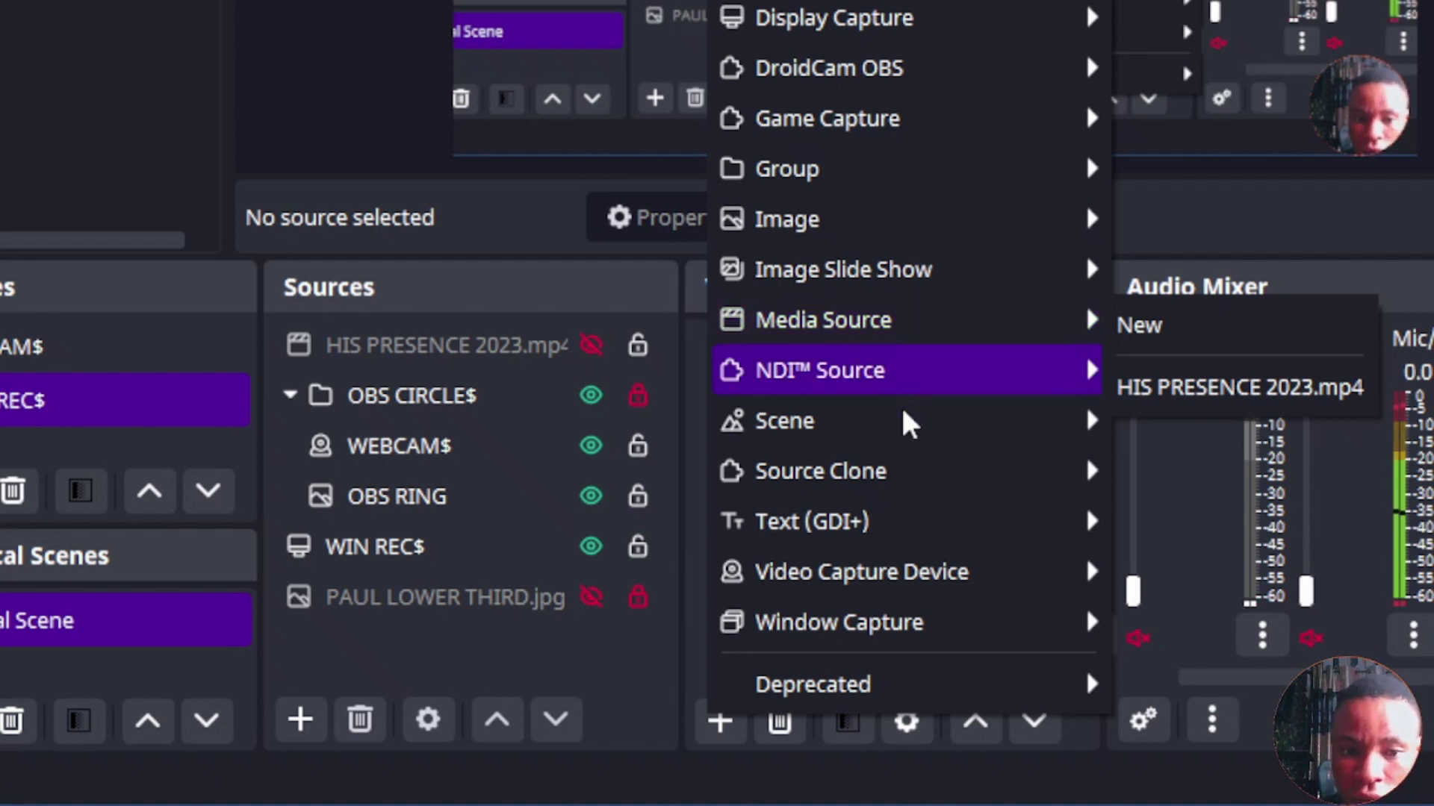
pyautogui.moveTo(963, 601)
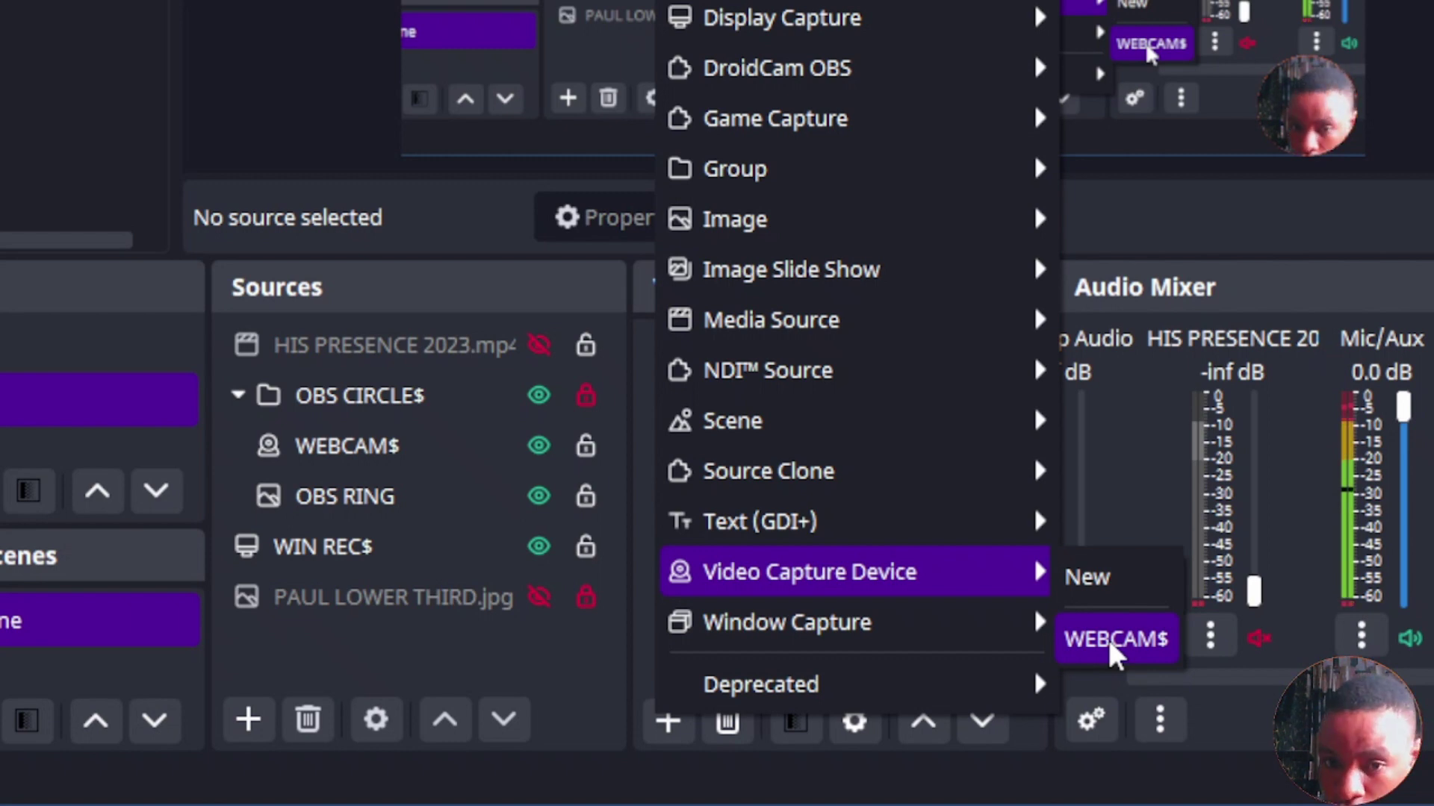
pyautogui.click(1082, 578)
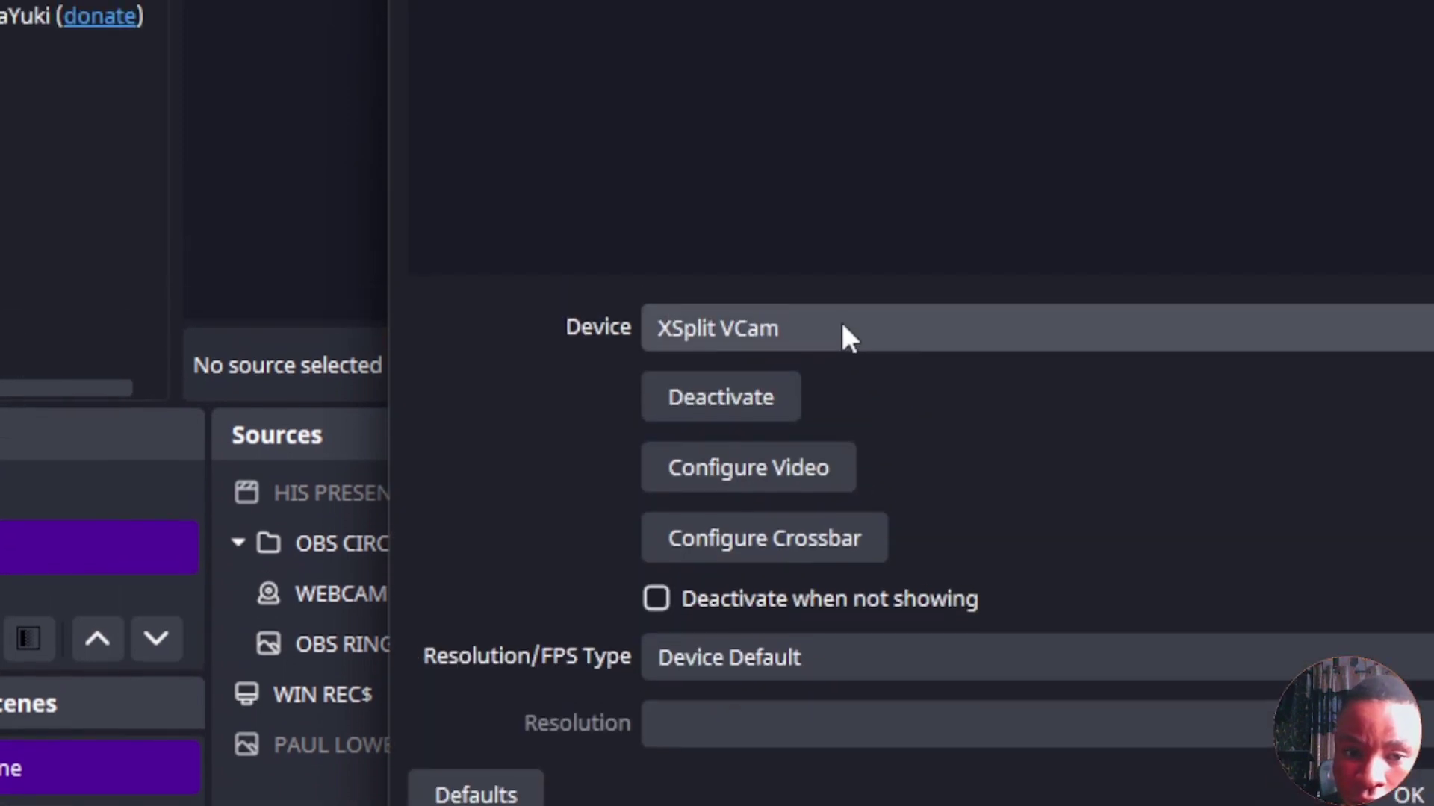
pyautogui.click(843, 288)
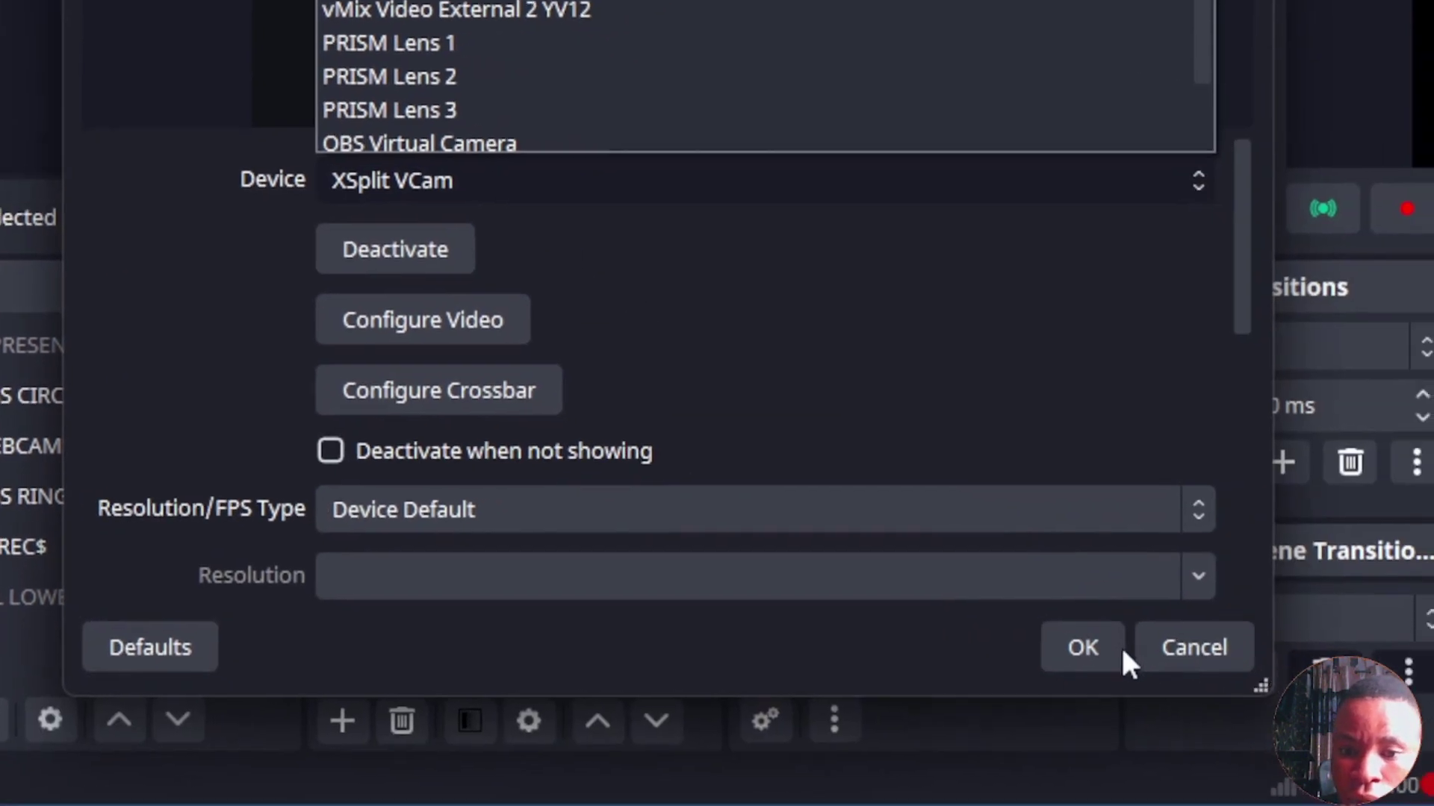
pyautogui.click(1114, 649)
pyautogui.click(1113, 650)
# Step: Delete the Video Capture Device source from the vertical sources
pyautogui.click(547, 381)
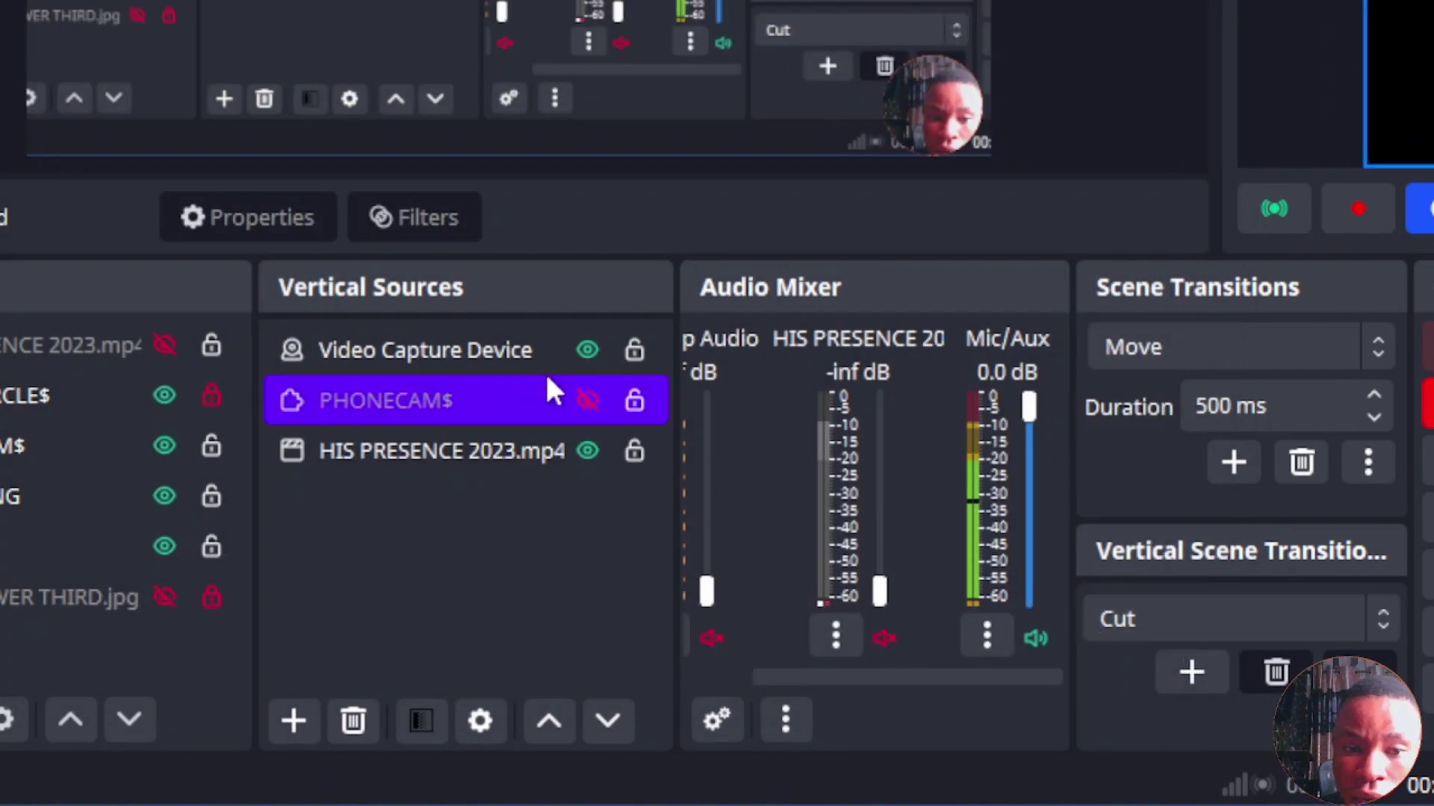
pyautogui.click(473, 348)
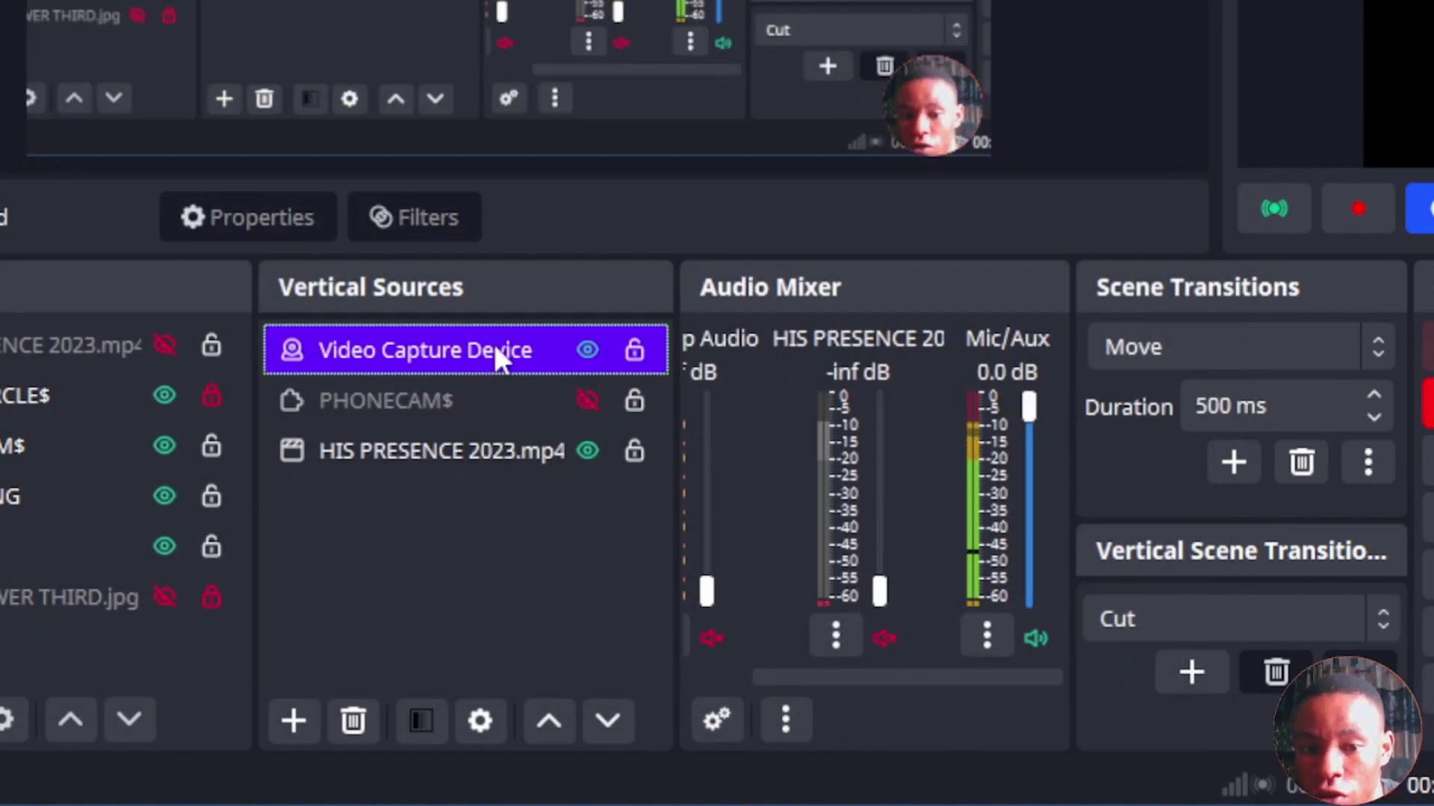
pyautogui.rightClick(495, 349)
pyautogui.press('Delete')
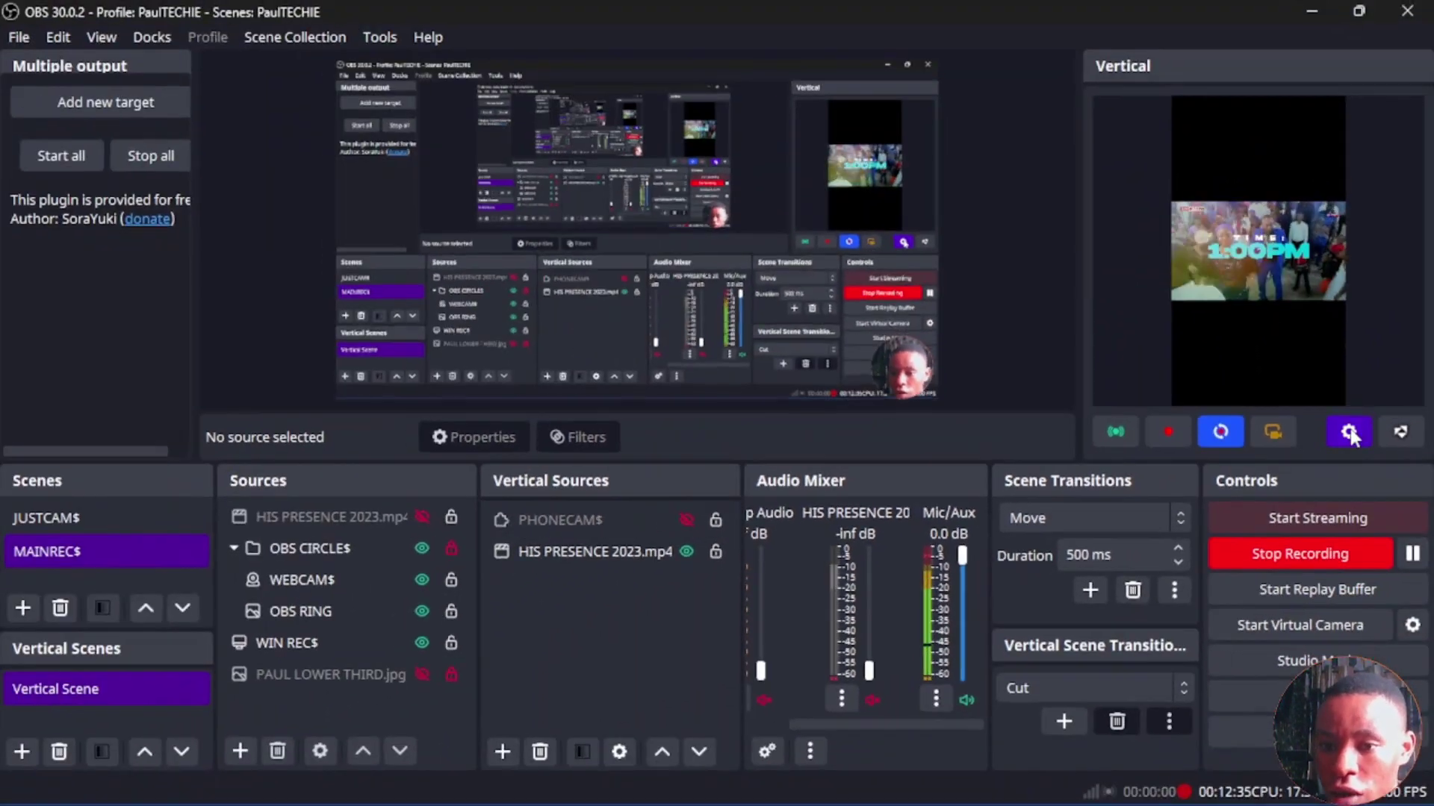
# Step: Open the vertical canvas's streaming settings and review the name, server and stream key fields of the INSTAGRAM output
pyautogui.click(1348, 431)
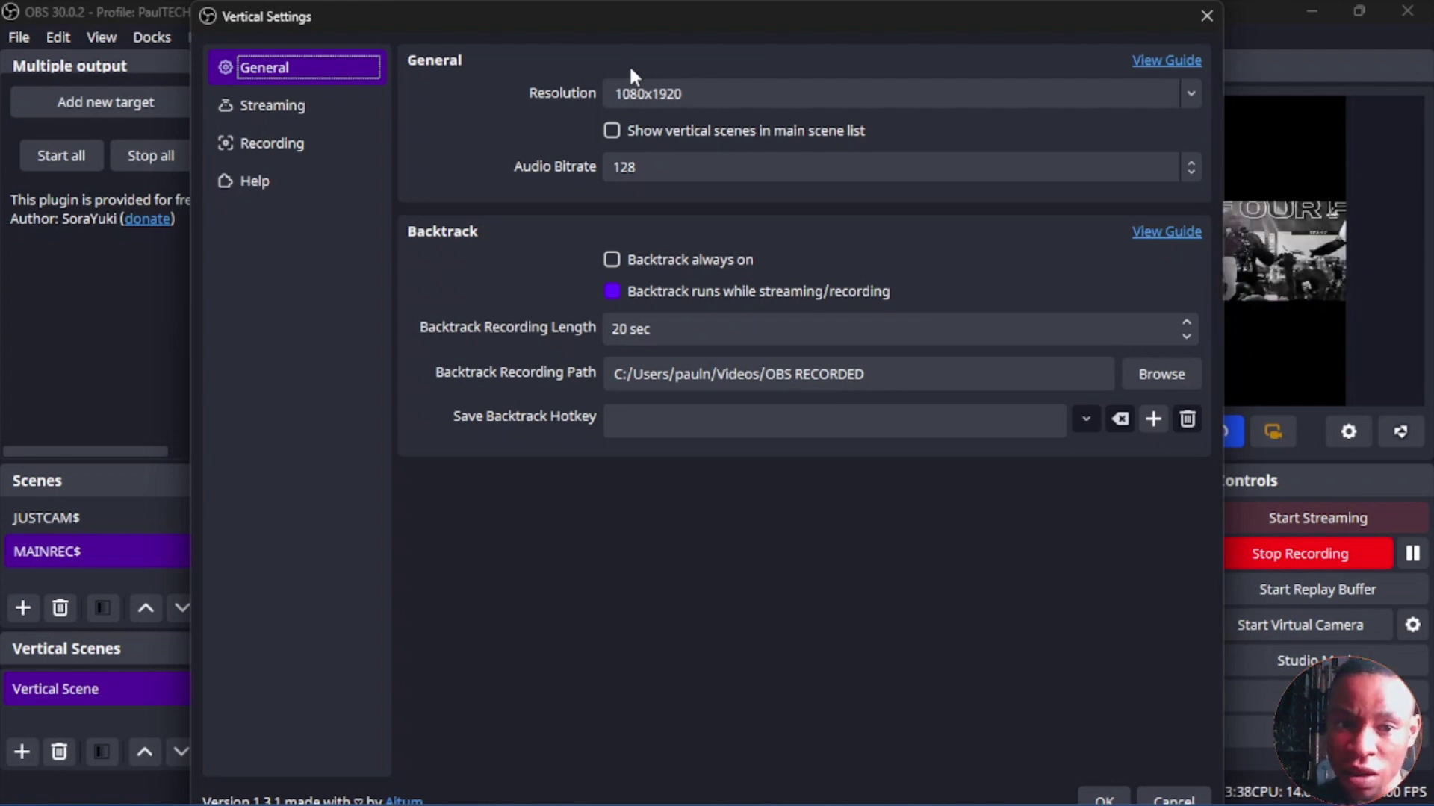
pyautogui.click(333, 109)
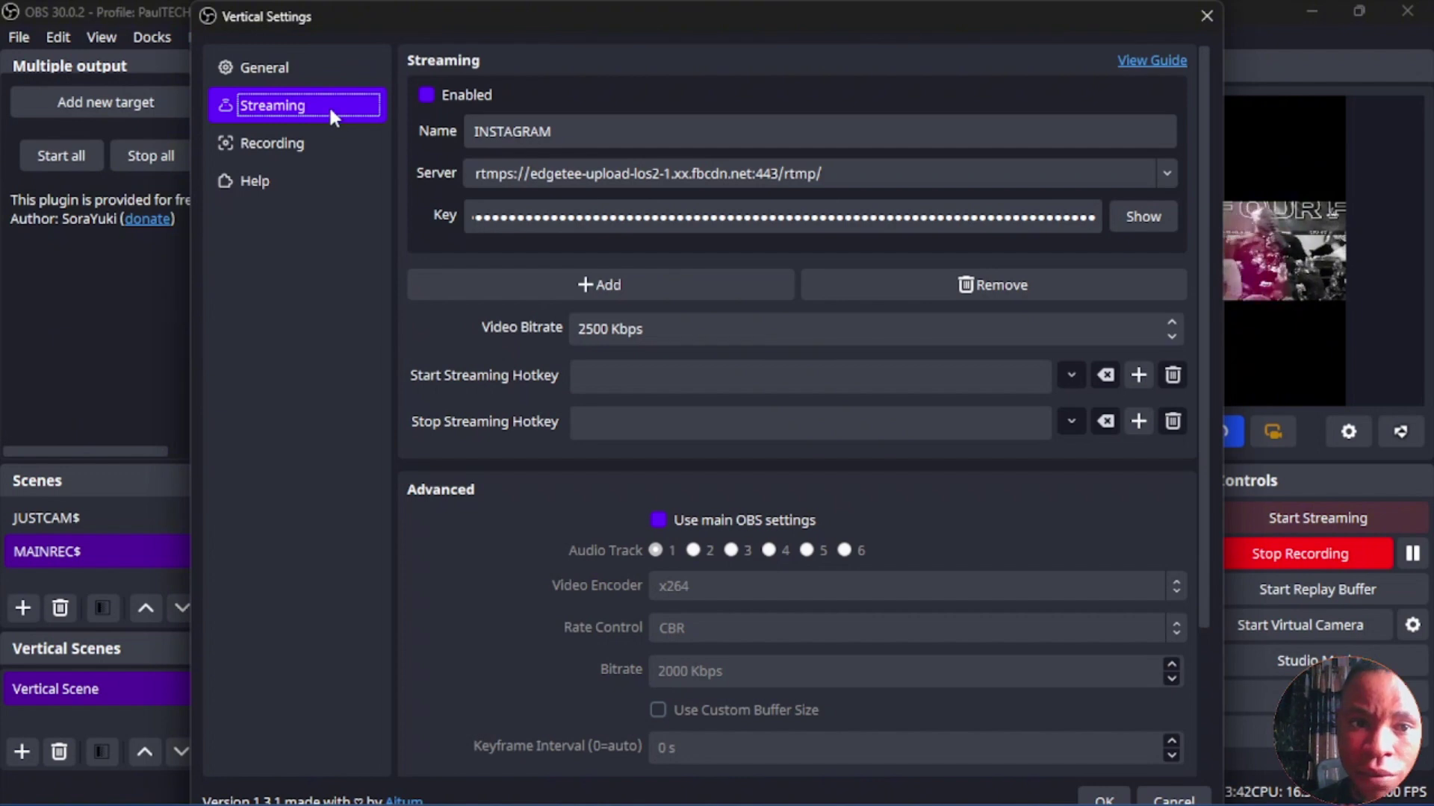
pyautogui.click(567, 127)
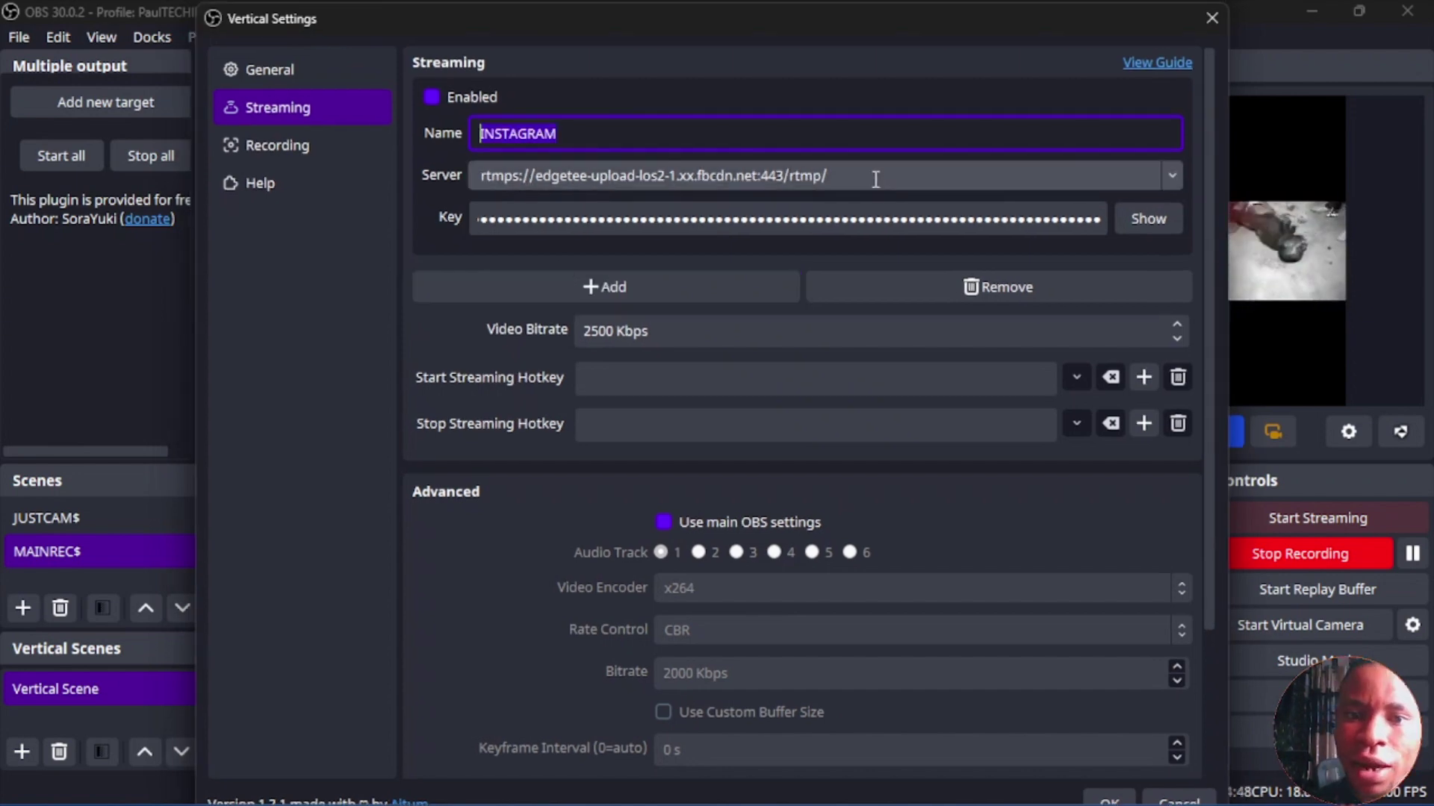
pyautogui.moveTo(874, 175); pyautogui.dragTo(427, 179)
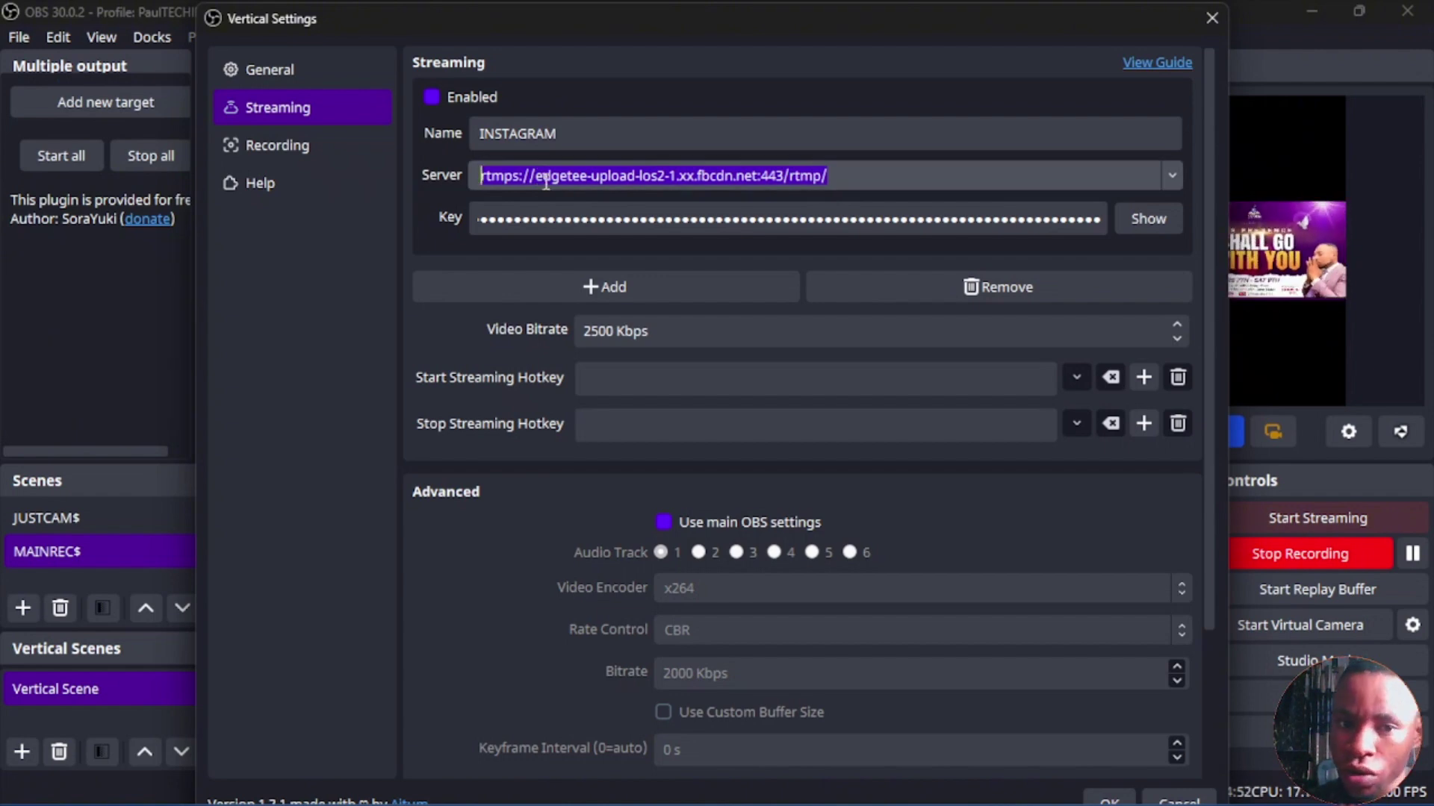
pyautogui.click(556, 217)
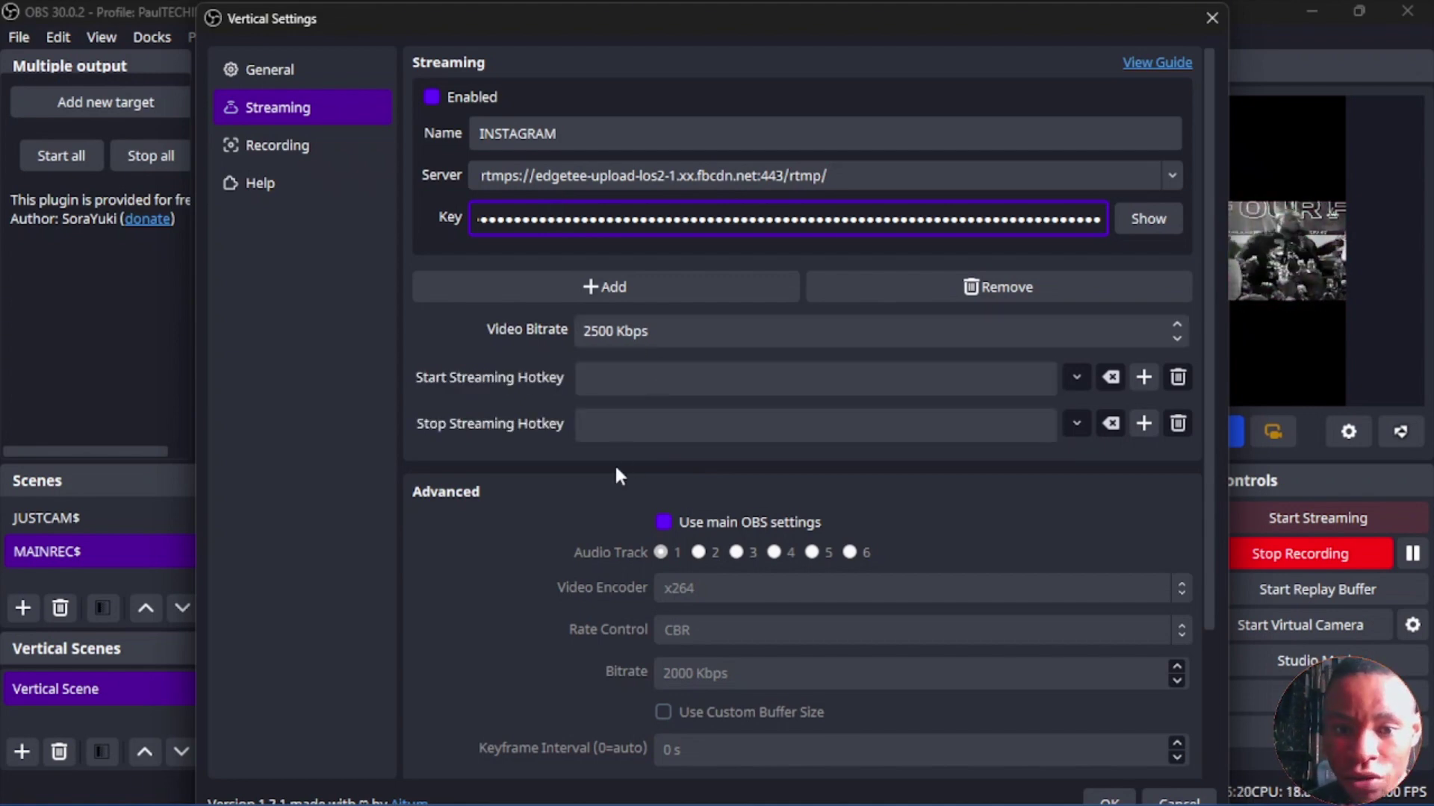
# Step: Turn off the use of main OBS settings for vertical streaming, set the encoder profile to high and save
pyautogui.scroll(-1, 549, 518)
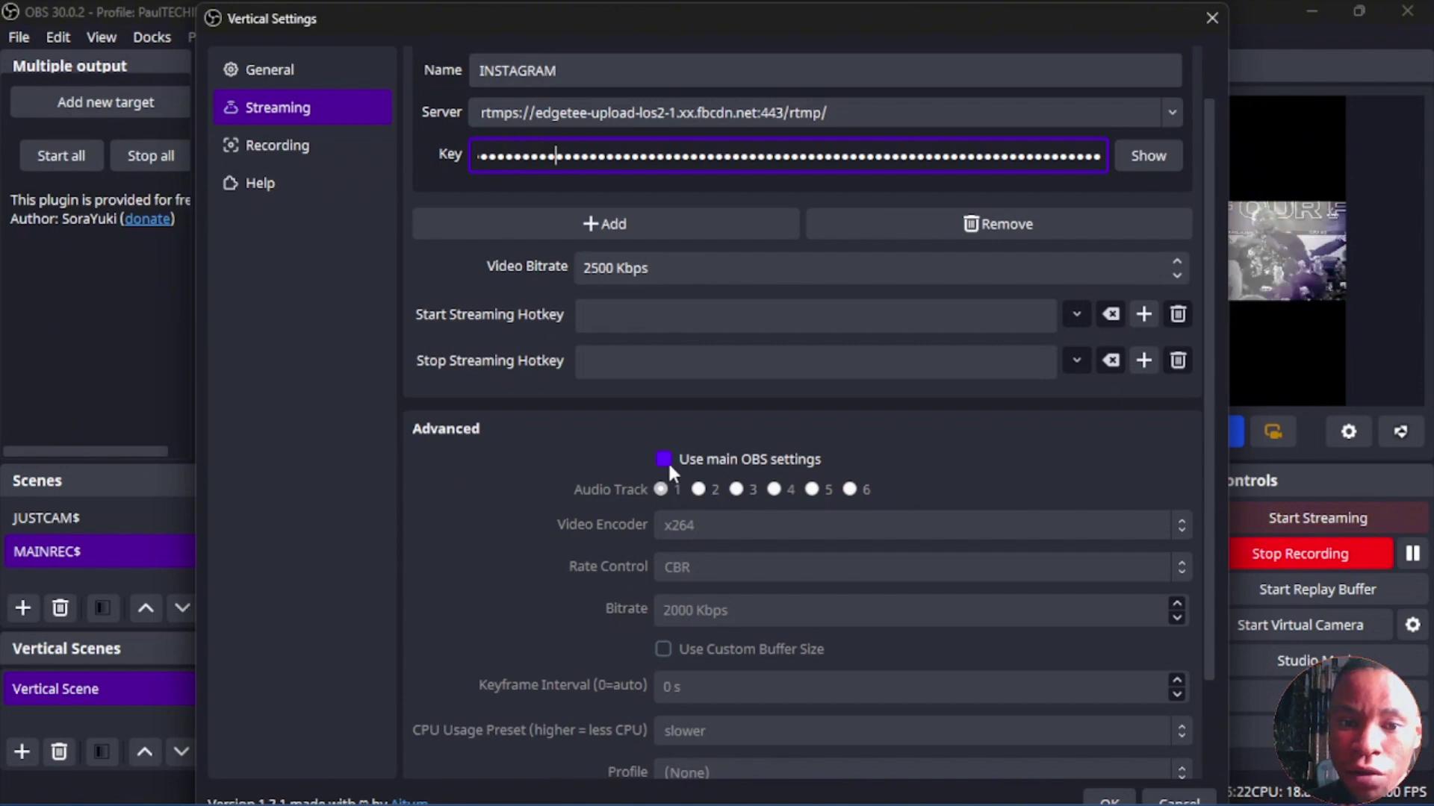
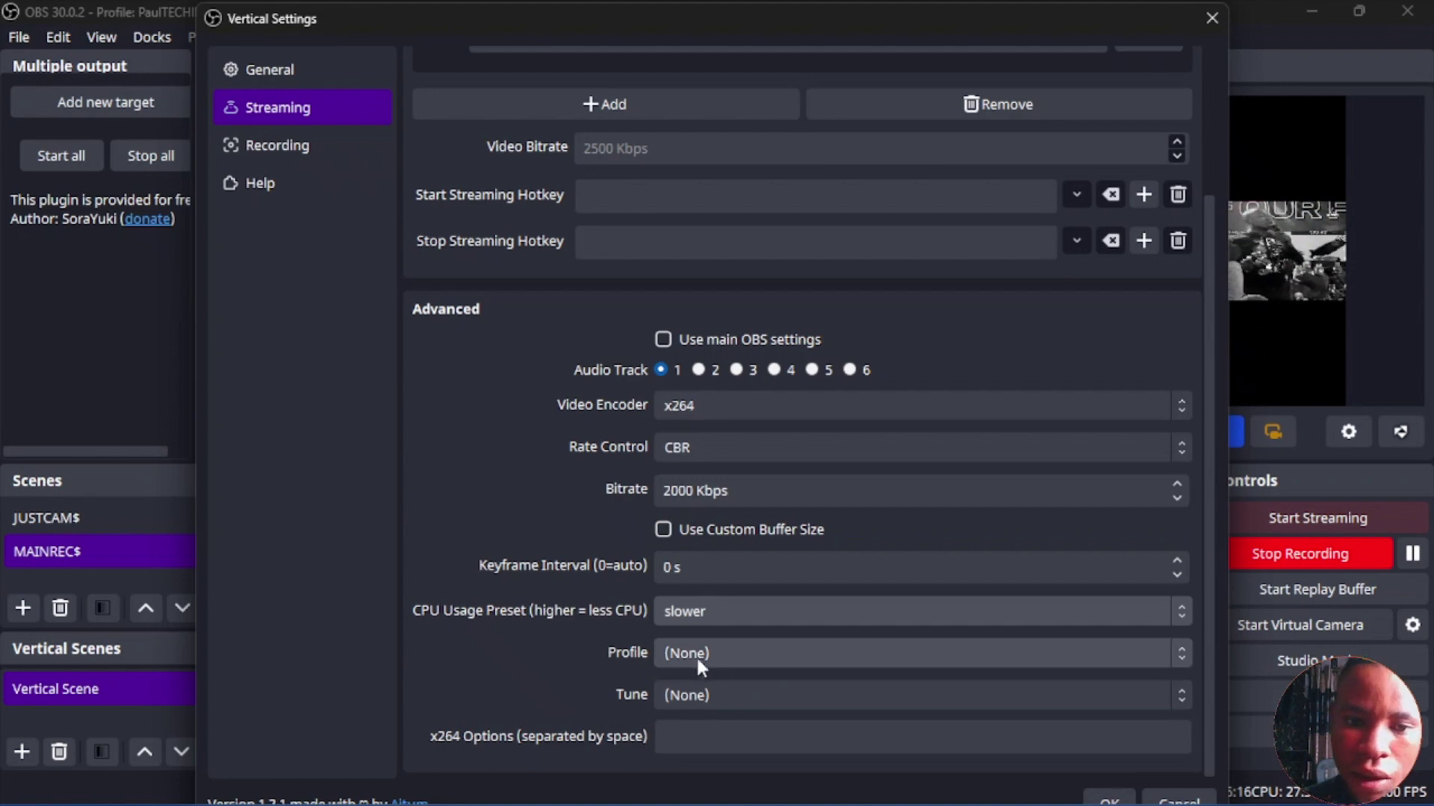
pyautogui.click(683, 736)
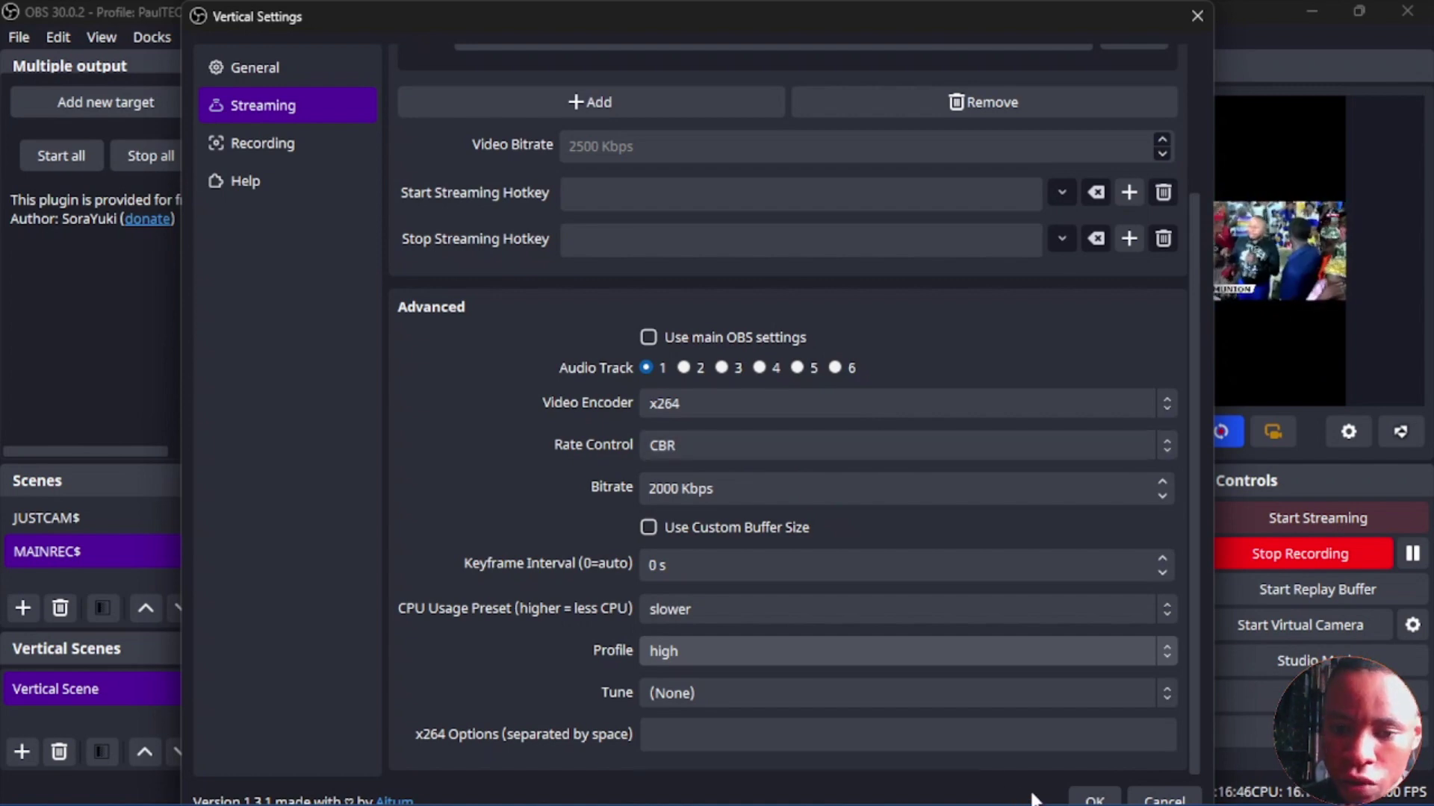
pyautogui.click(1094, 799)
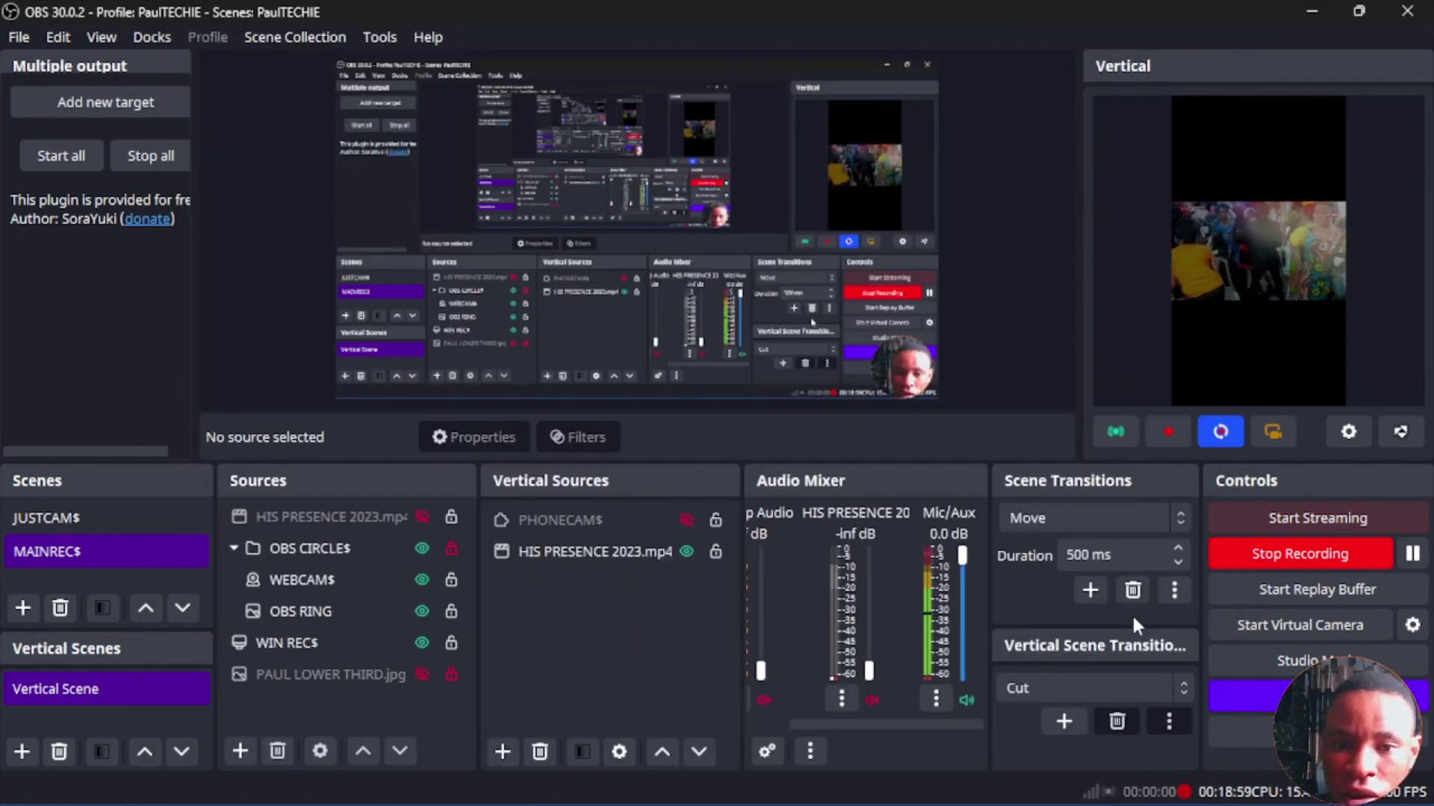
# Step: Check the global audio devices in the main OBS audio settings
pyautogui.click(1318, 696)
pyautogui.click(271, 179)
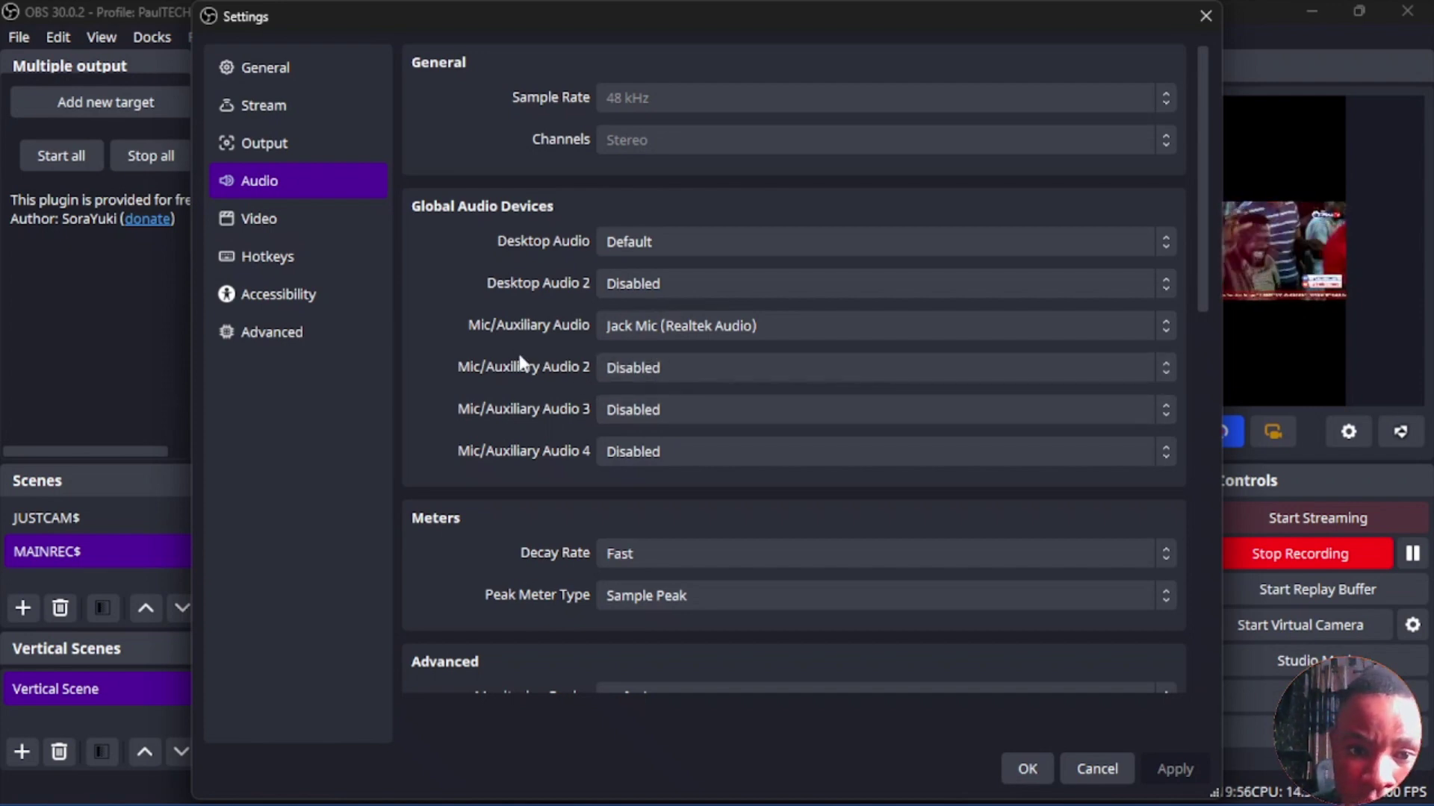
pyautogui.click(1026, 769)
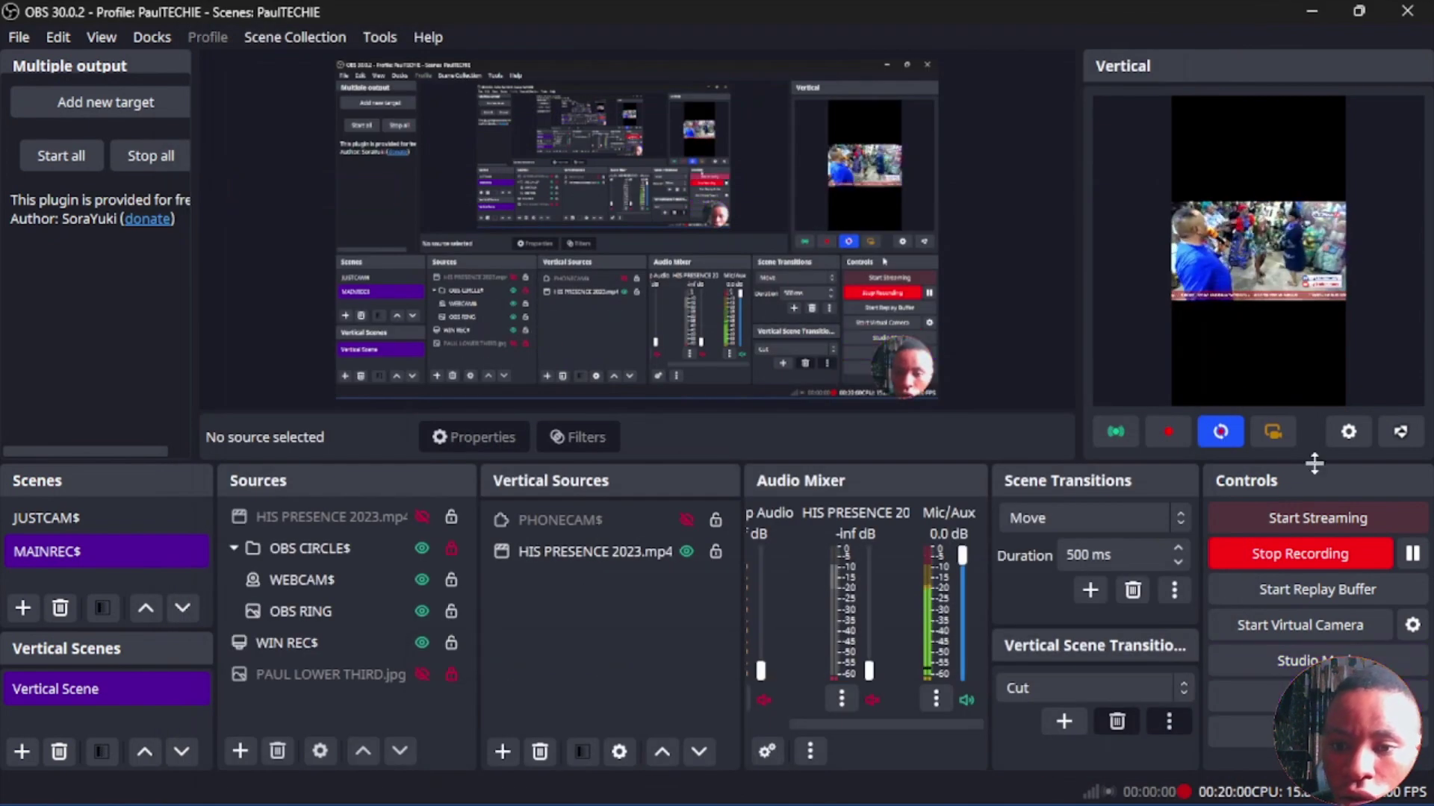
# Step: Check the audio track options in the vertical canvas's advanced streaming settings and leave the settings without saving
pyautogui.click(1342, 441)
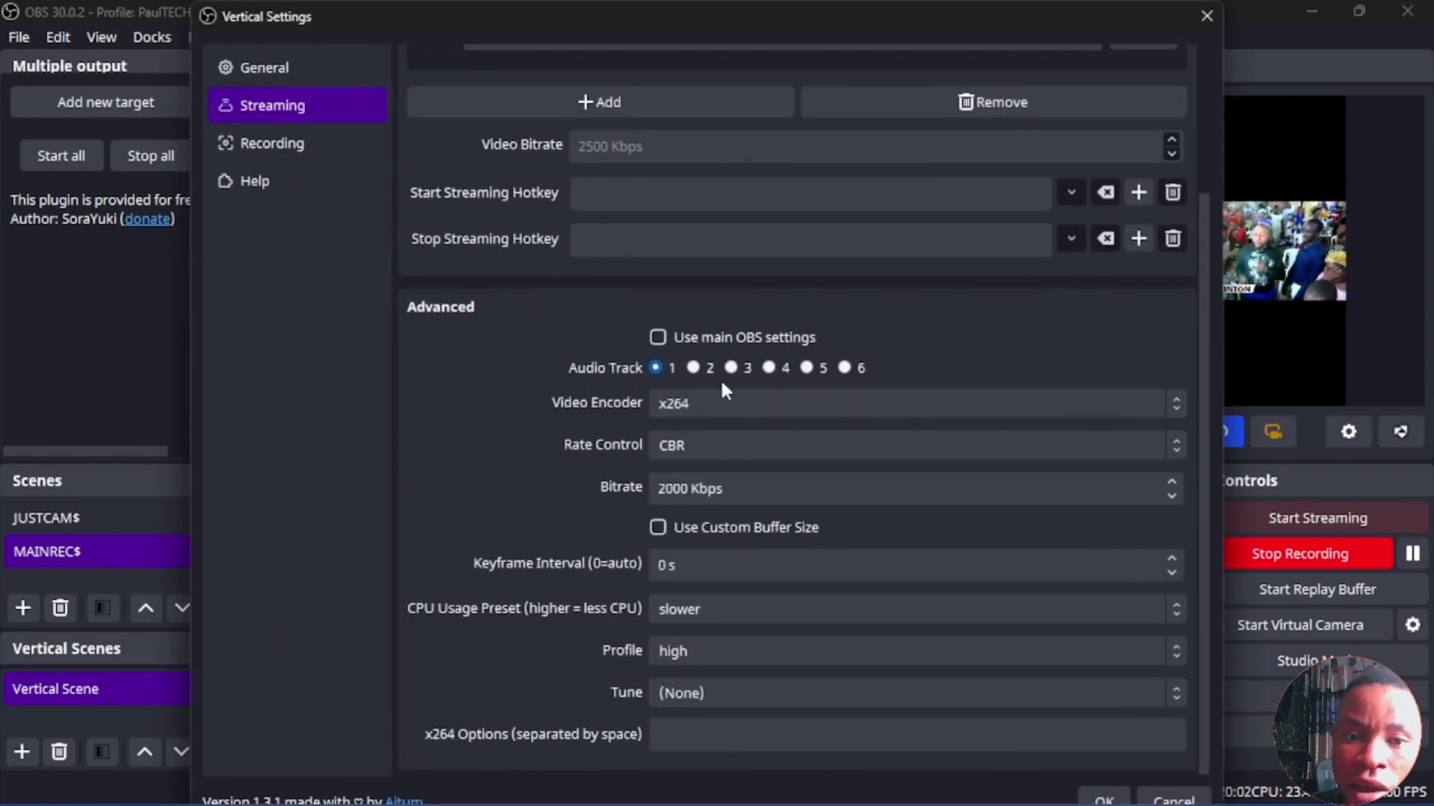
pyautogui.click(695, 369)
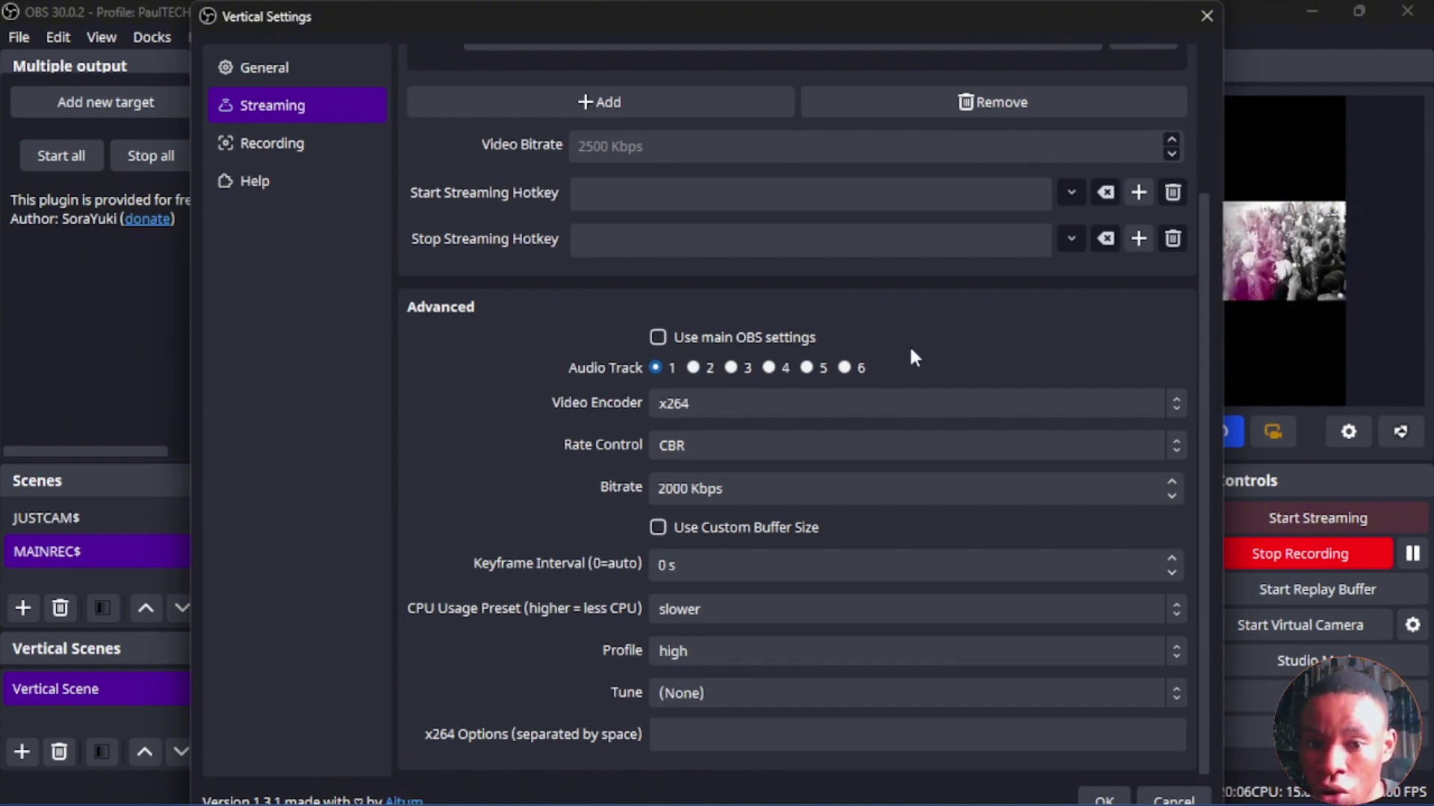
pyautogui.press('Escape')
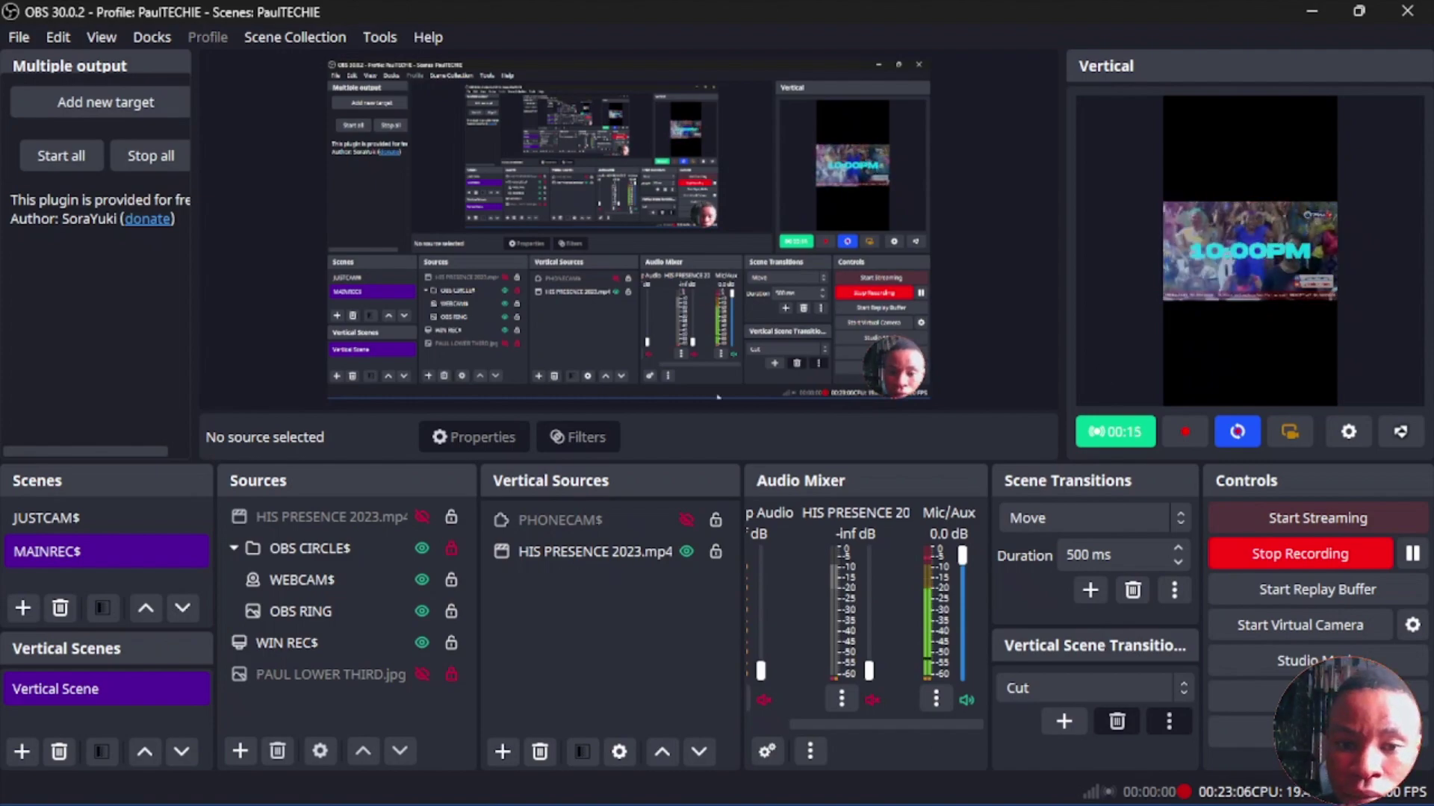
# Step: Switch to the browser to check the vertical feed in Instagram's live video preview, and return to OBS
pyautogui.click(841, 784)
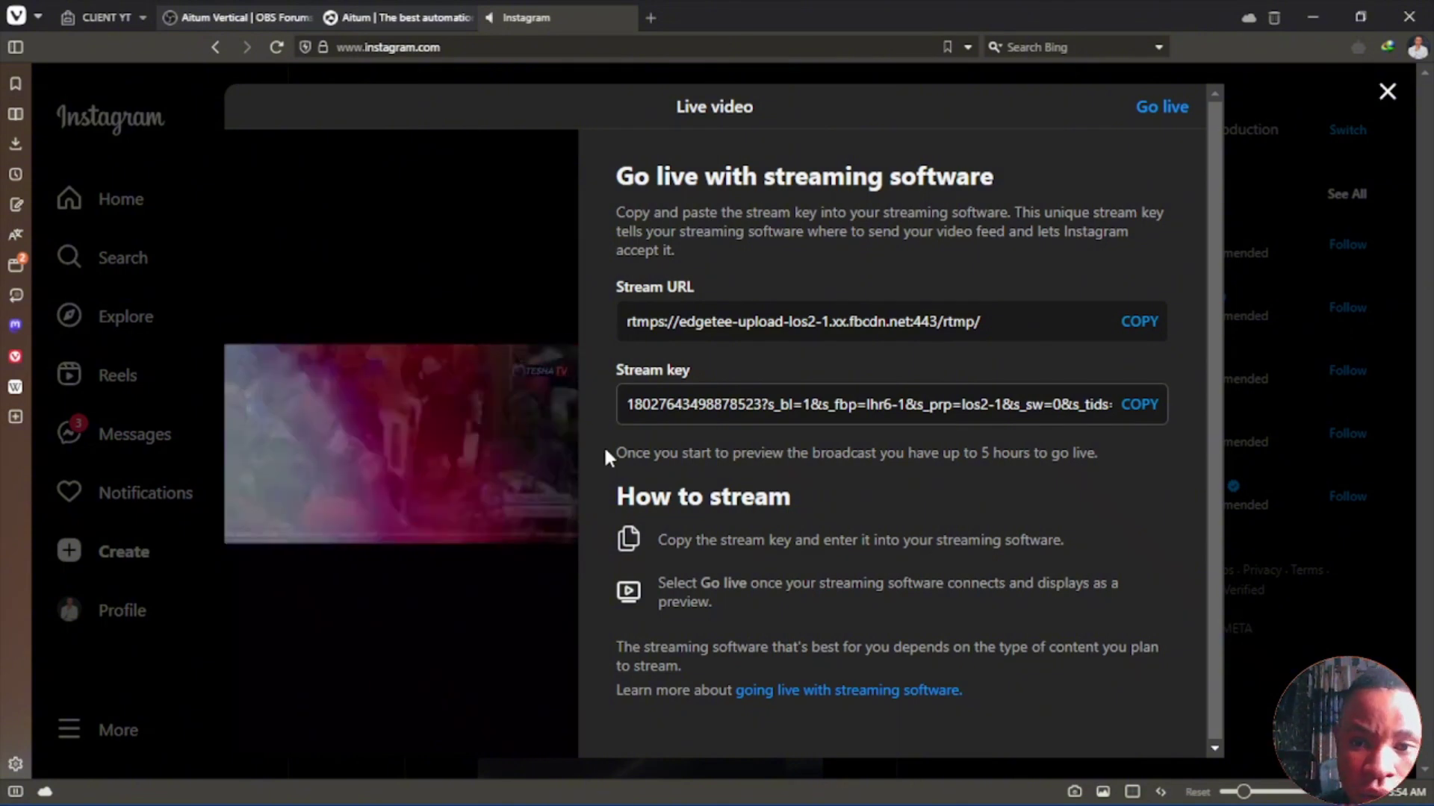
pyautogui.hotkey('alt', 'Tab')
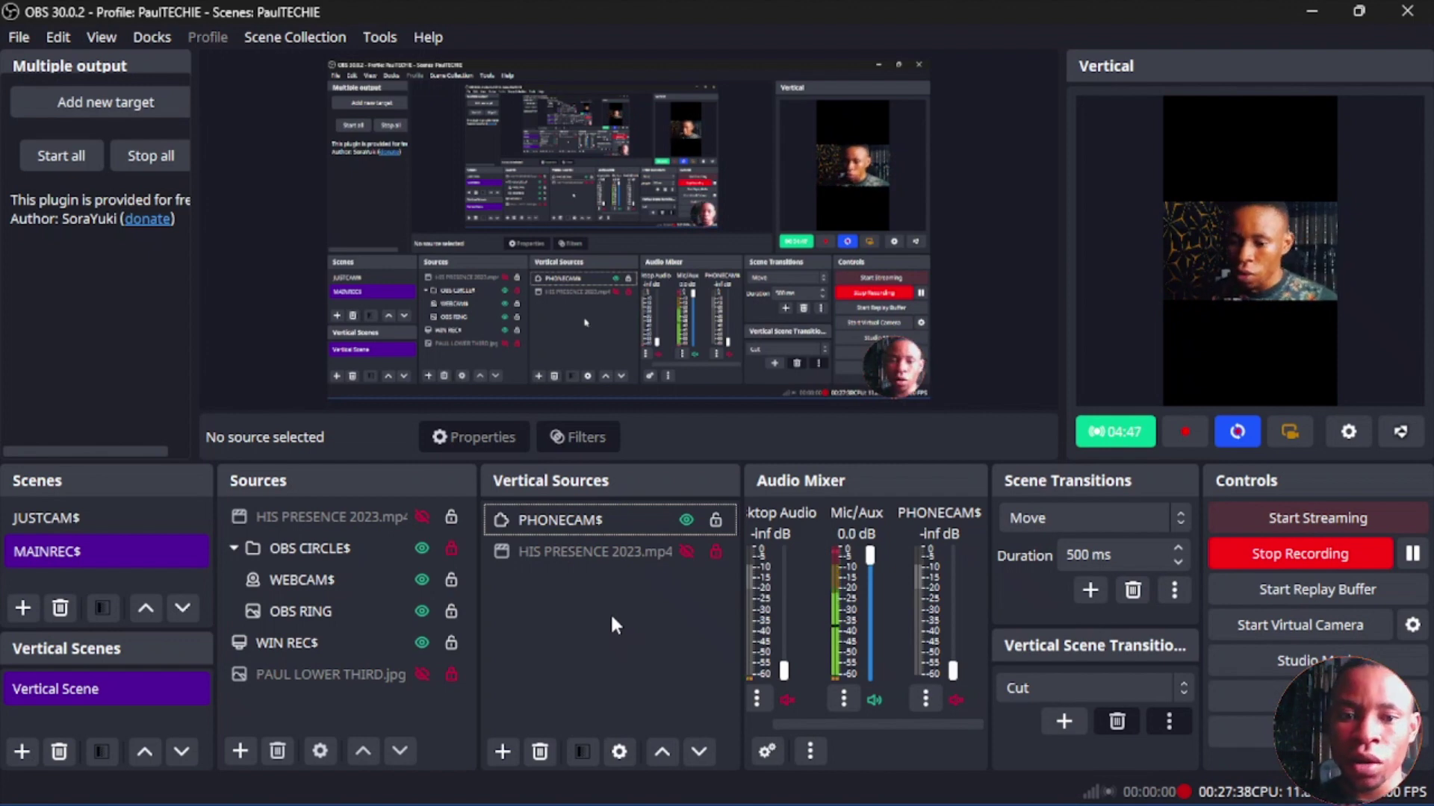
# Step: Rotate the PHONECAM$ vertical source 90 degrees clockwise
pyautogui.click(569, 521)
pyautogui.rightClick(570, 524)
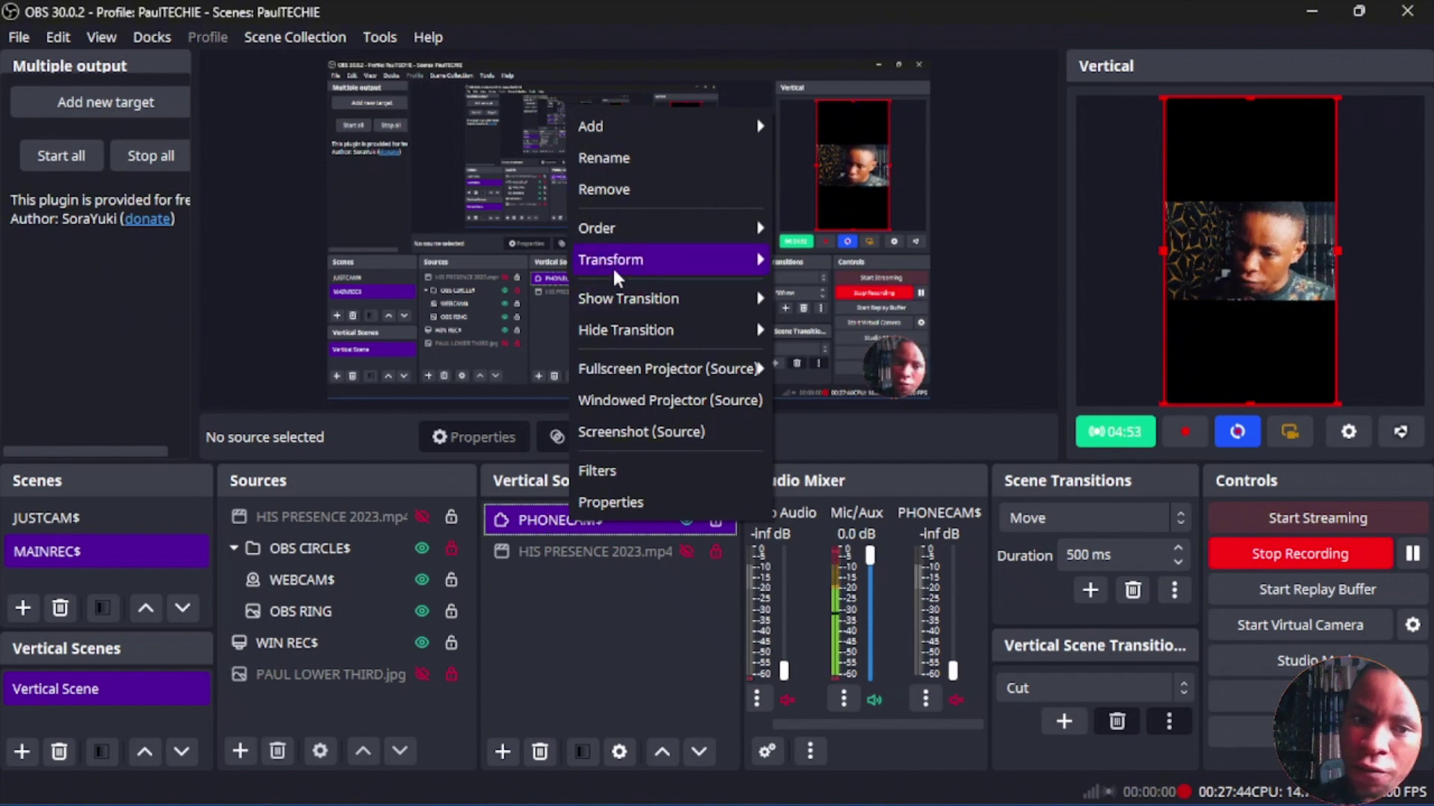
pyautogui.moveTo(617, 277)
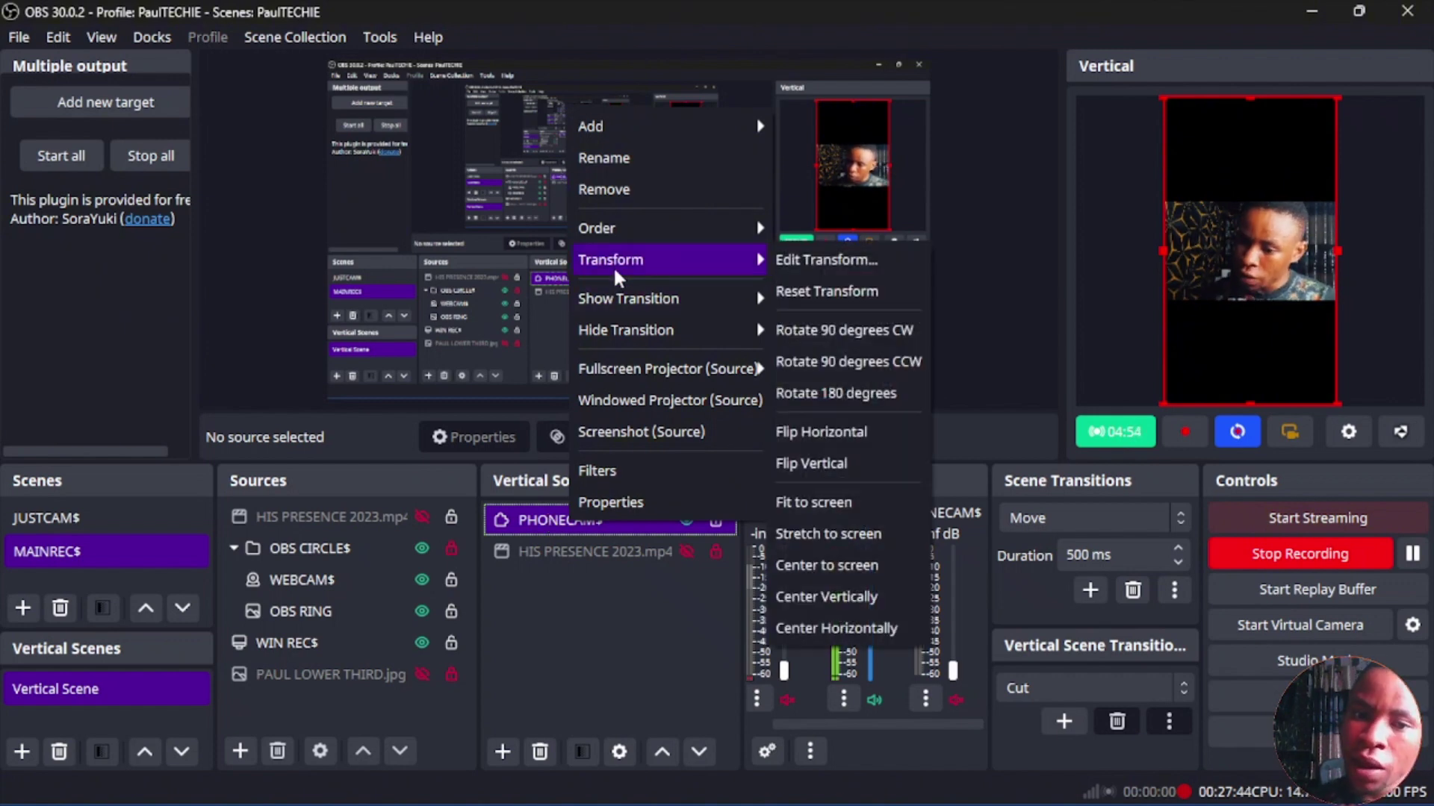
pyautogui.click(834, 333)
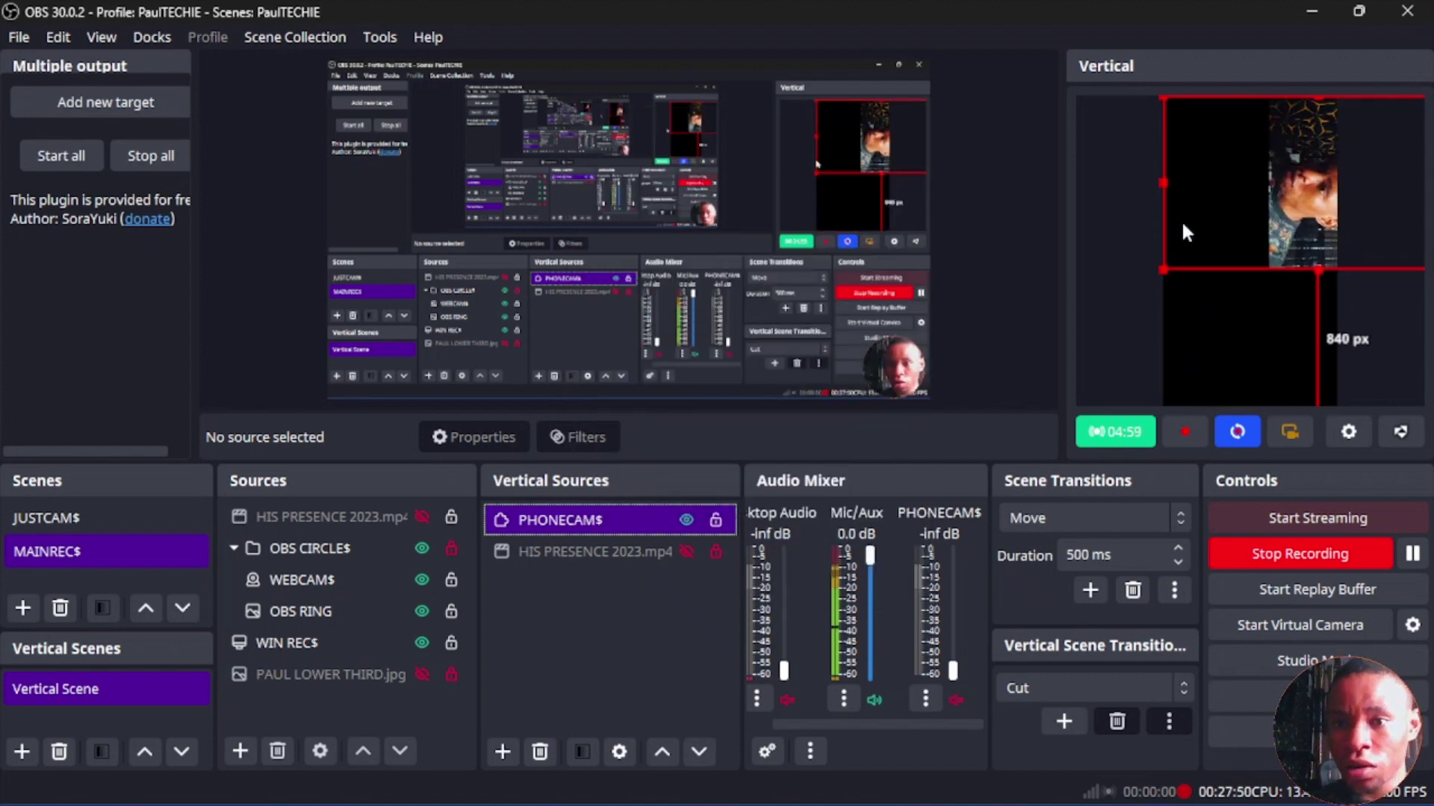
# Step: Center the rotated PHONECAM$ source on the vertical canvas and enlarge it to fill the canvas
pyautogui.moveTo(1293, 198); pyautogui.dragTo(1225, 237)
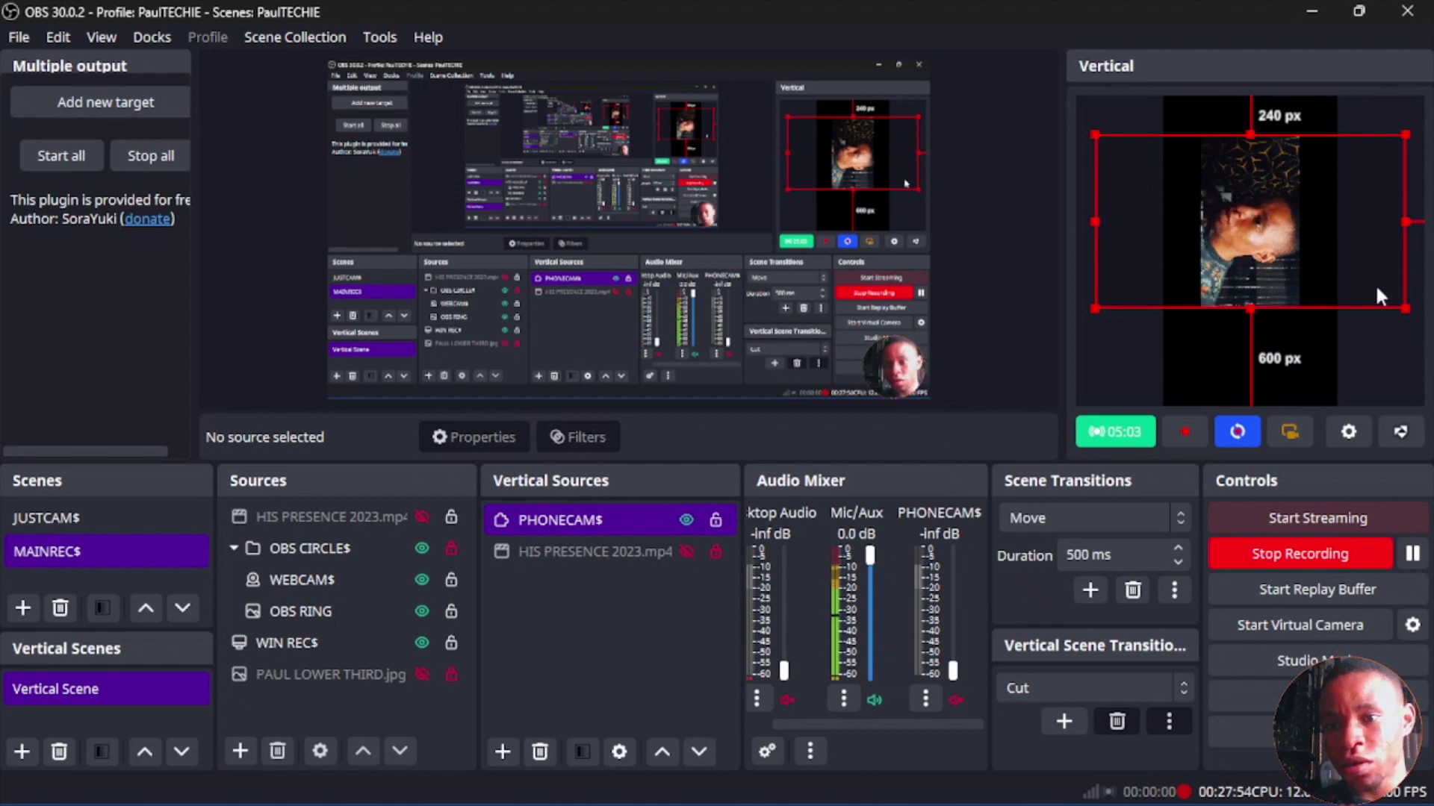
pyautogui.moveTo(1405, 308); pyautogui.dragTo(1424, 334)
pyautogui.moveTo(1289, 286); pyautogui.dragTo(1220, 246)
pyautogui.moveTo(1388, 302); pyautogui.dragTo(1429, 410)
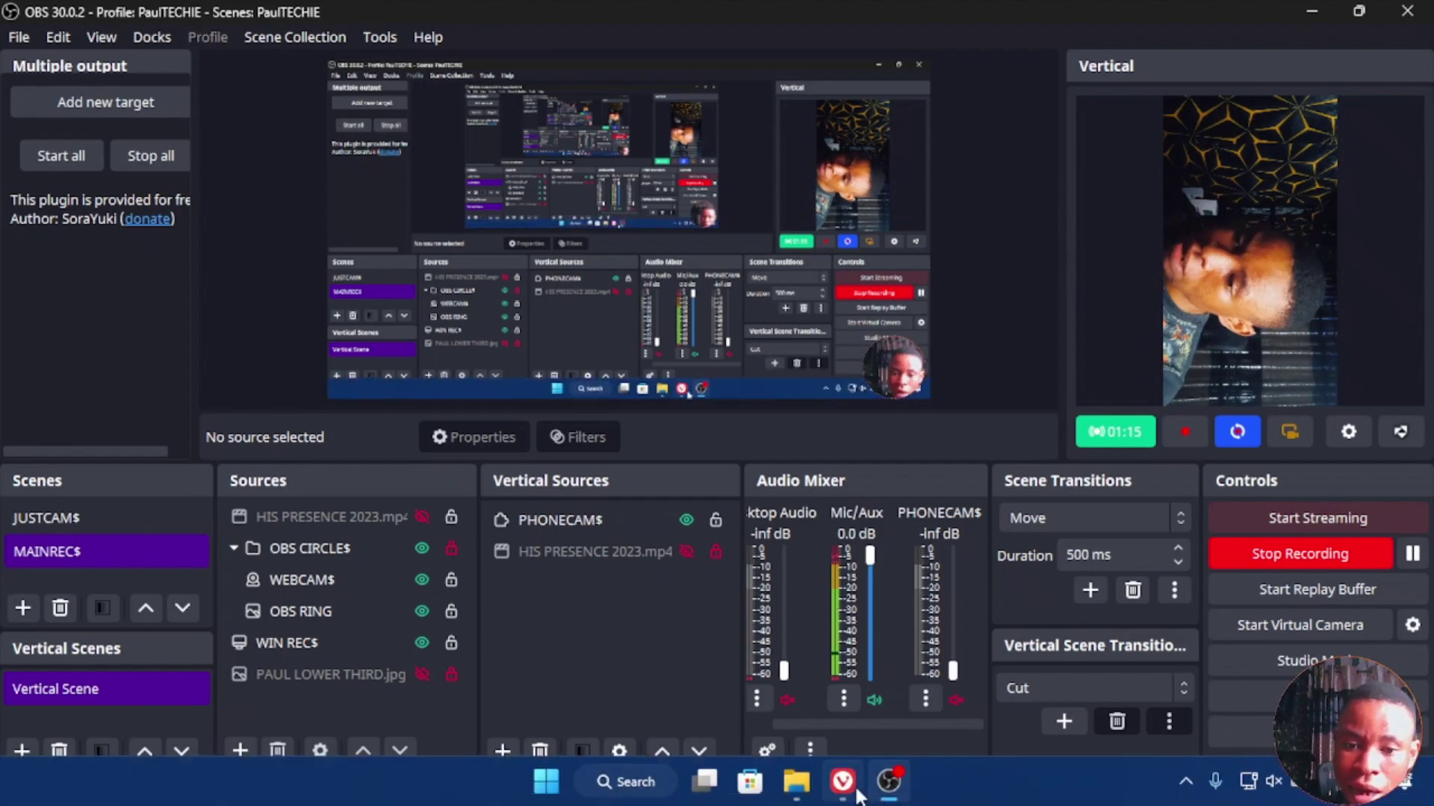
# Step: Switch to the browser to check the rotated phone camera feed in Instagram's live preview, and return to OBS
pyautogui.click(842, 796)
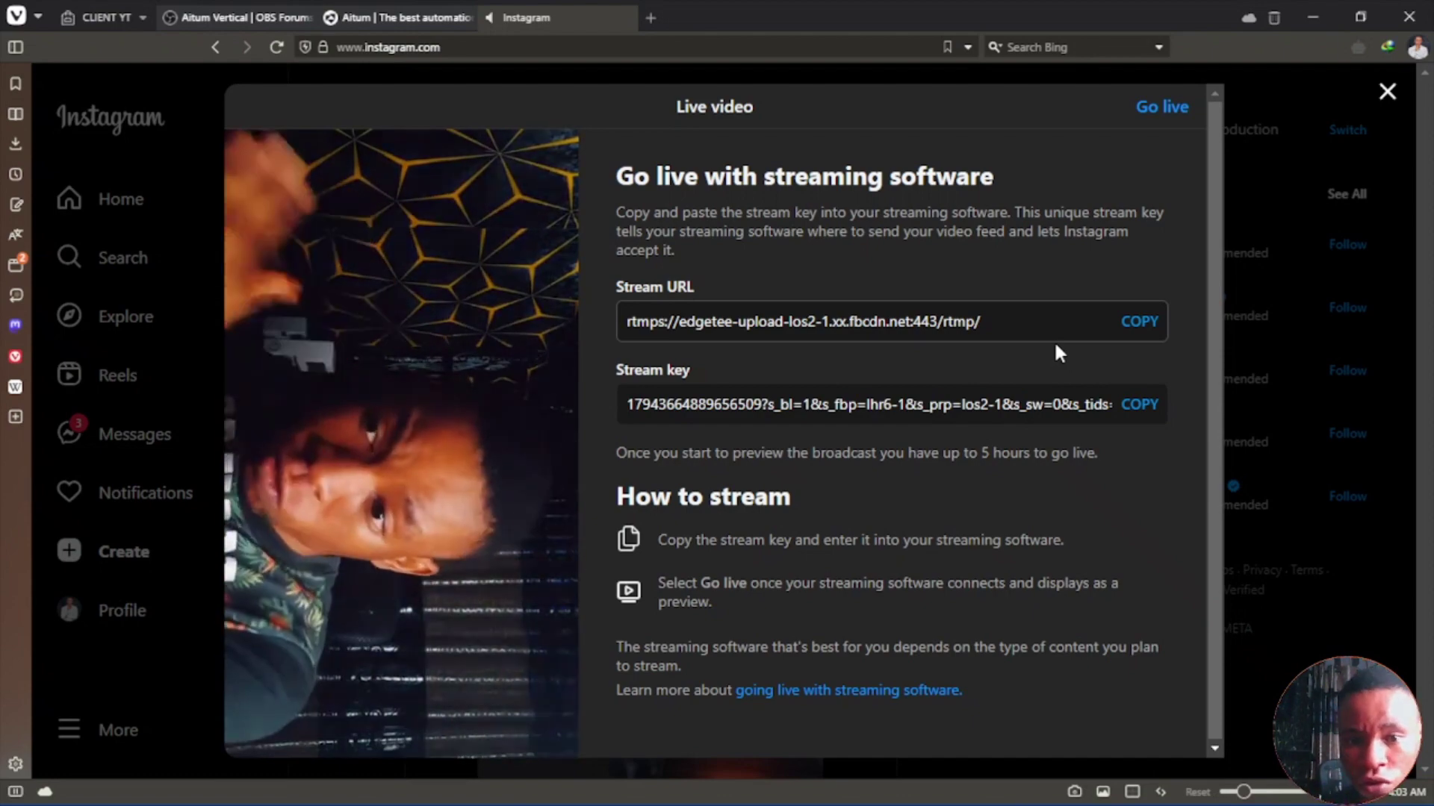
pyautogui.hotkey('alt', 'Tab')
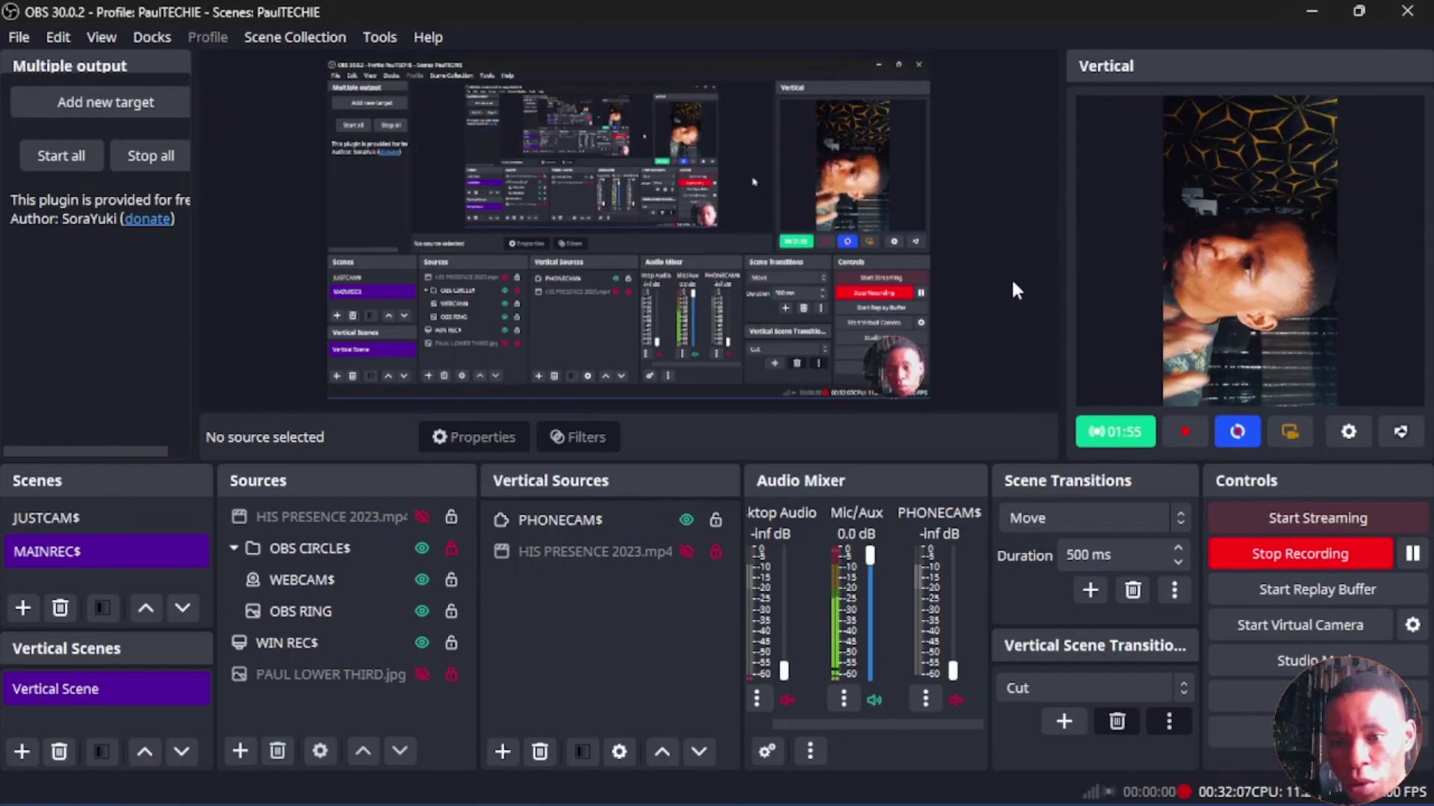